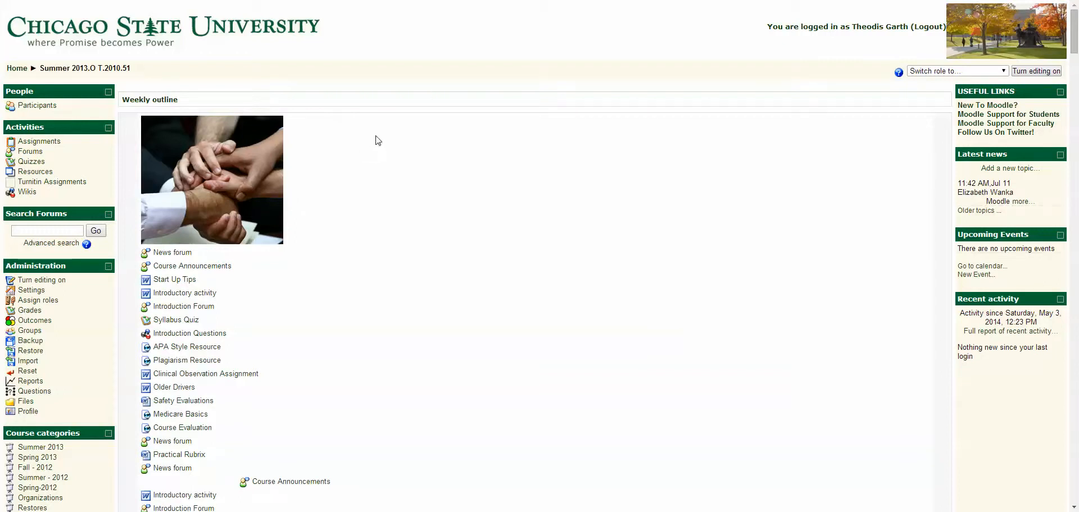
Look over the Summer 2013.O T.2010.51 course's weekly outline and open its course backup settings
scroll(374, 143, "down", 8)
scroll(380, 144, "down", 13)
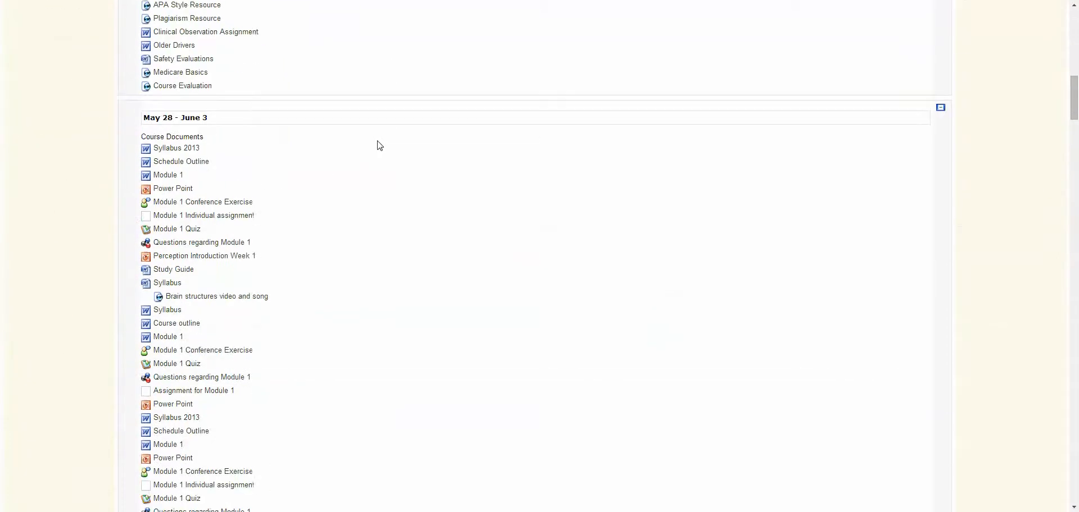
scroll(380, 148, "up", 3)
scroll(379, 149, "up", 20)
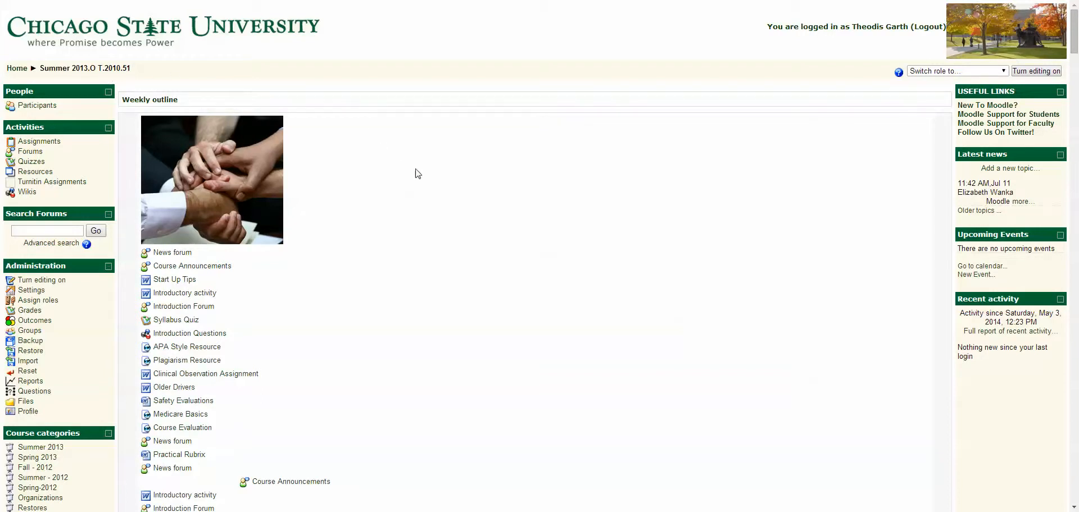
scroll(406, 220, "down", 4)
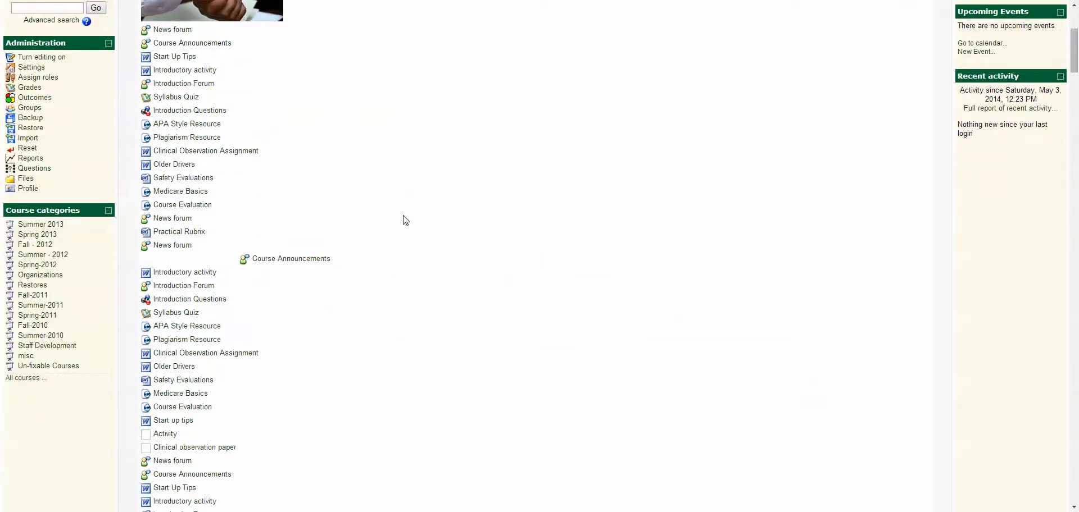
left_click(30, 119)
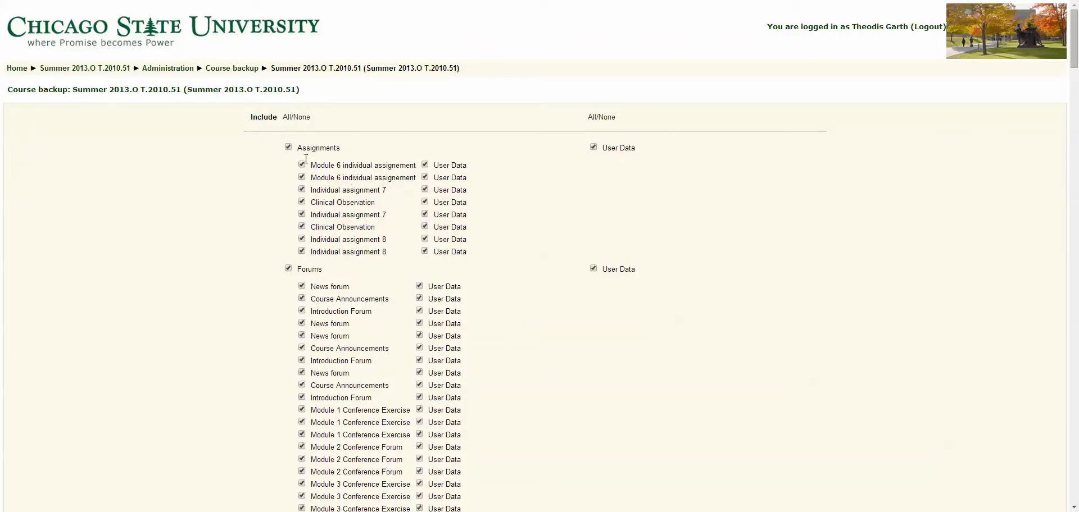
Exclude user data from the backup for all activity types while keeping every activity included
scroll(263, 154, "down", 1)
scroll(262, 156, "down", 1)
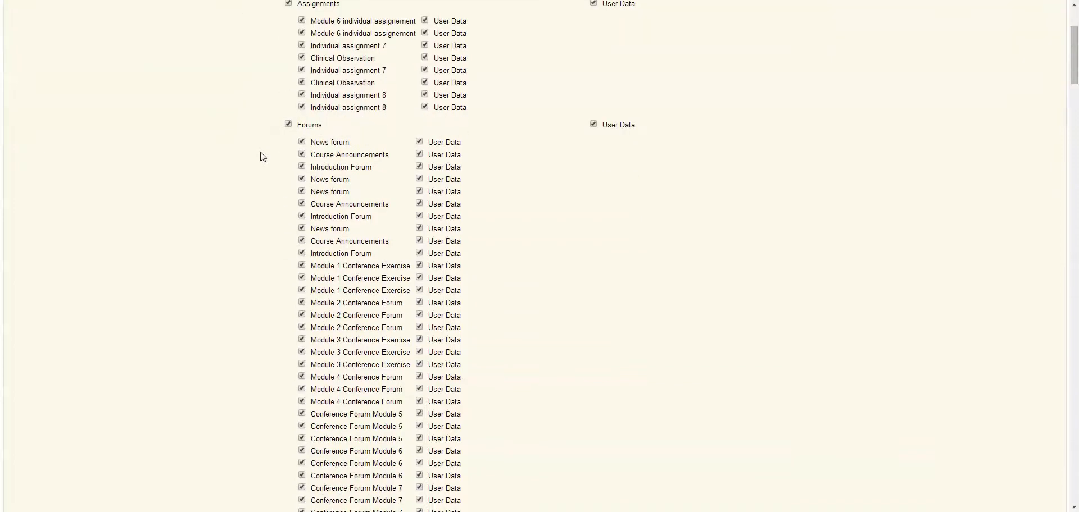
scroll(262, 155, "up", 1)
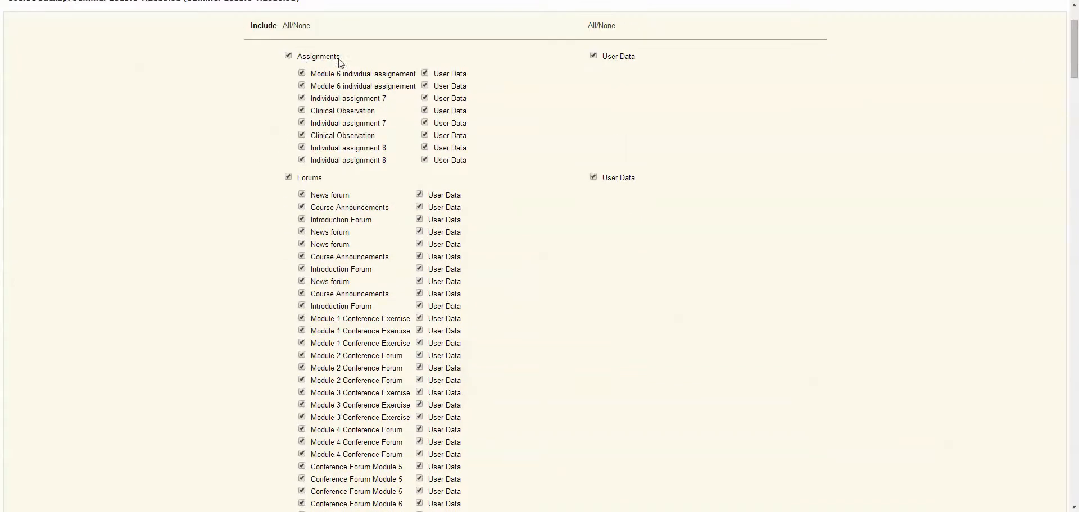
scroll(258, 270, "down", 5)
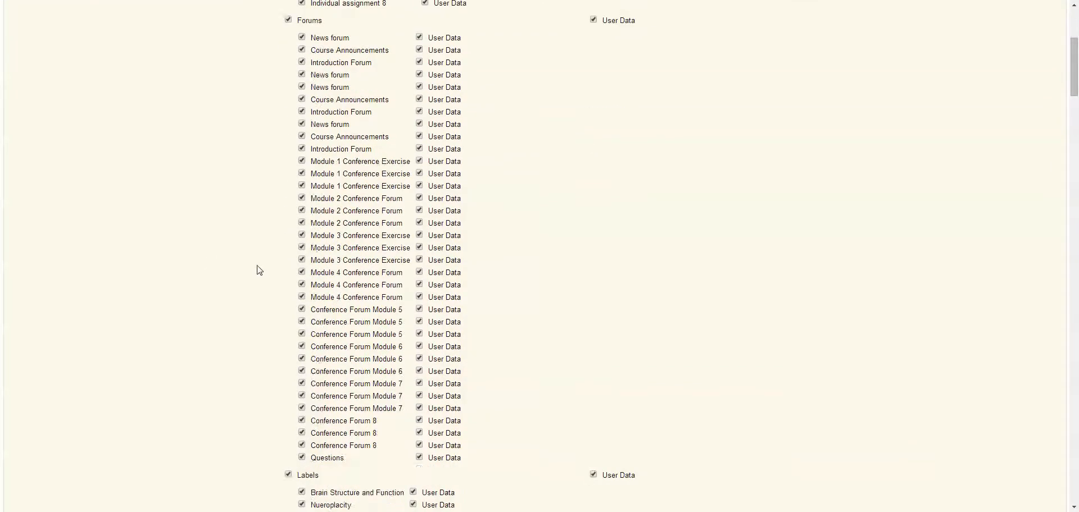
scroll(260, 281, "down", 2)
scroll(259, 305, "down", 6)
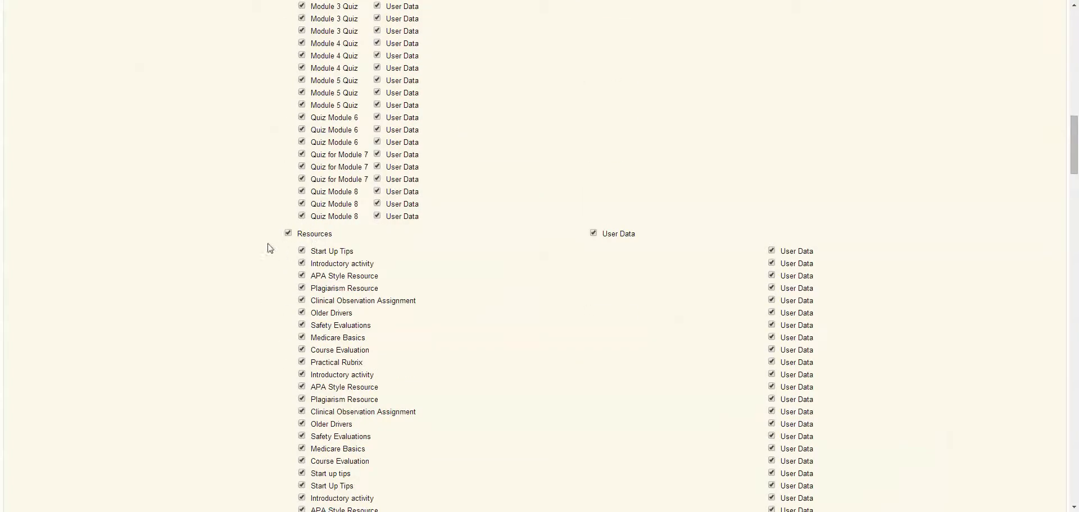
scroll(270, 248, "up", 15)
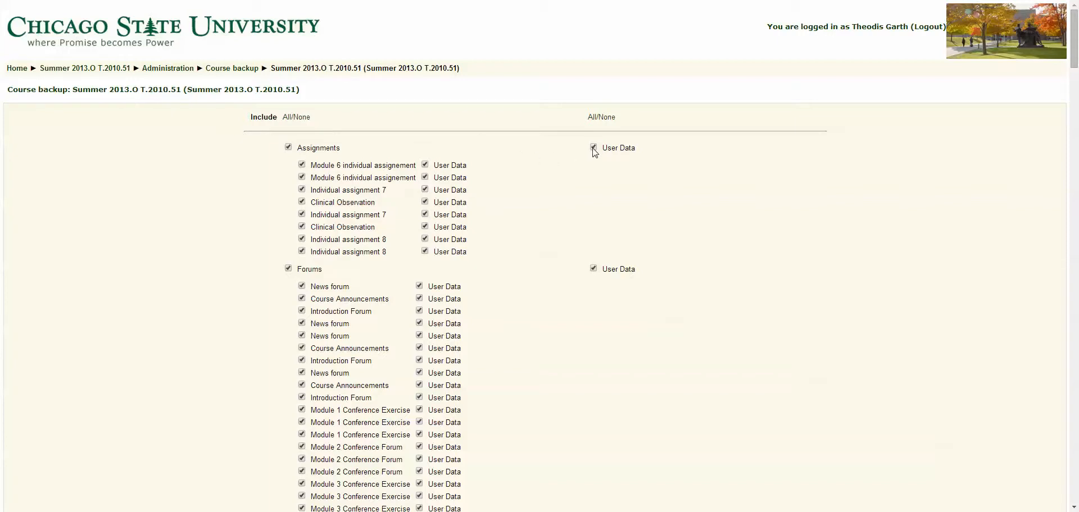
left_click(609, 119)
scroll(491, 231, "down", 3)
scroll(484, 236, "down", 2)
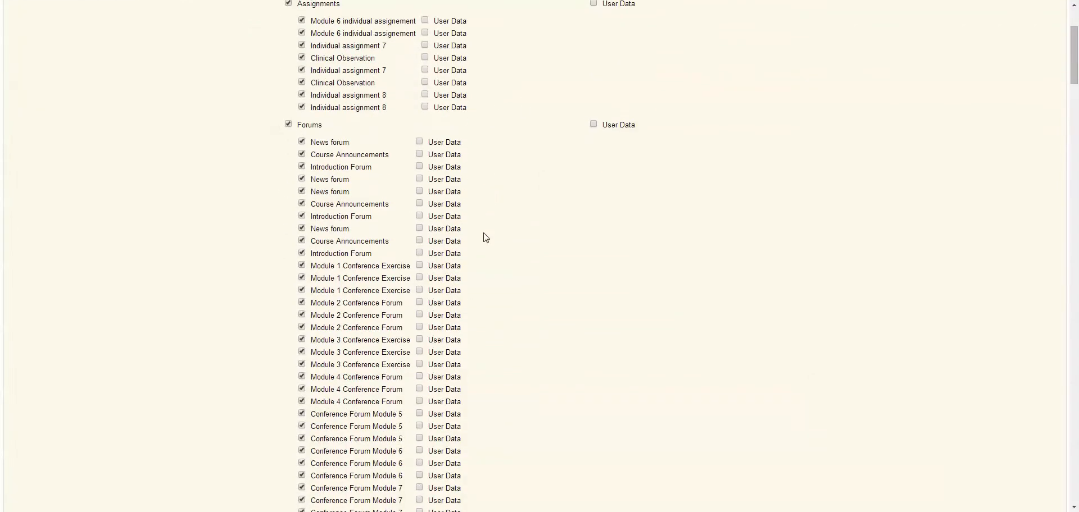
scroll(479, 239, "up", 5)
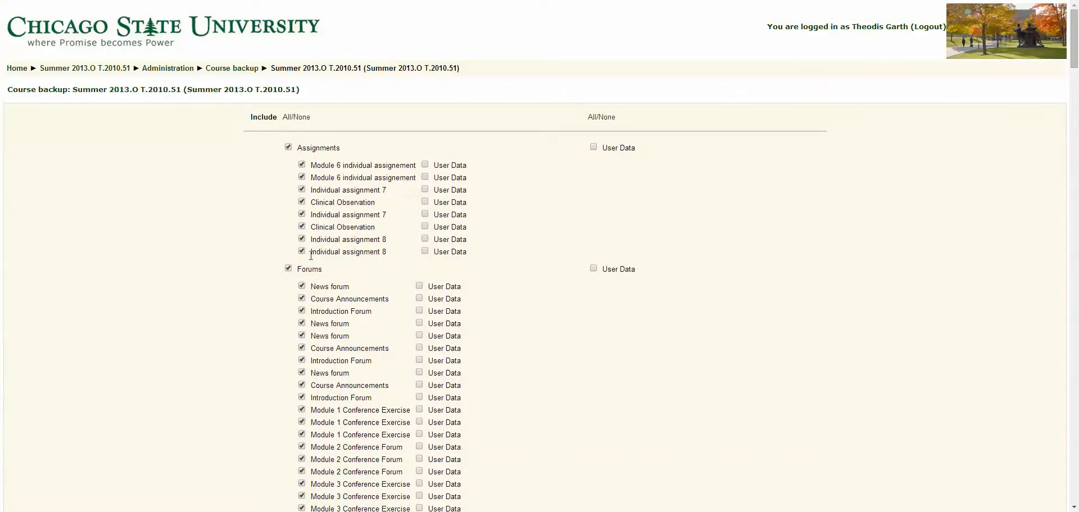
Try excluding the first Individual assignment 7 from the backup, and include it again
scroll(284, 276, "down", 6)
scroll(283, 276, "down", 7)
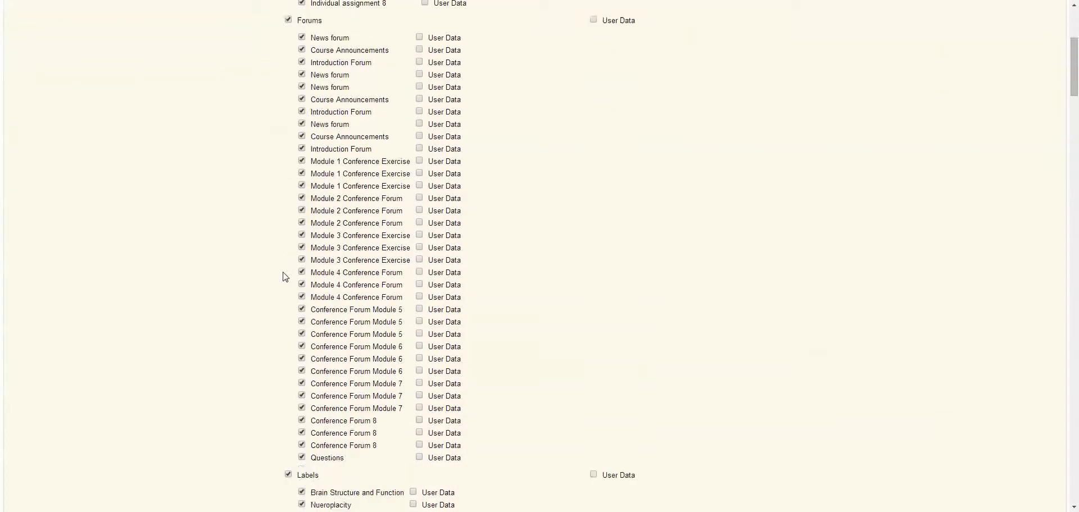
scroll(283, 276, "up", 6)
scroll(284, 276, "up", 6)
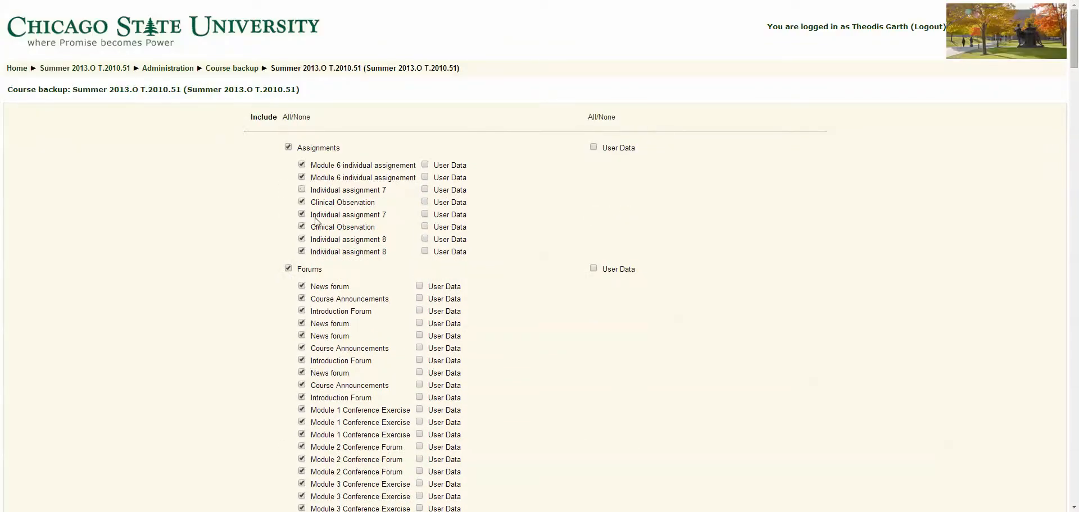
left_click(302, 190)
left_click(302, 190)
Review the remaining forums, quizzes, resources, wikis and Turnitin items, plus the users, files and role options for the backup
scroll(283, 202, "down", 13)
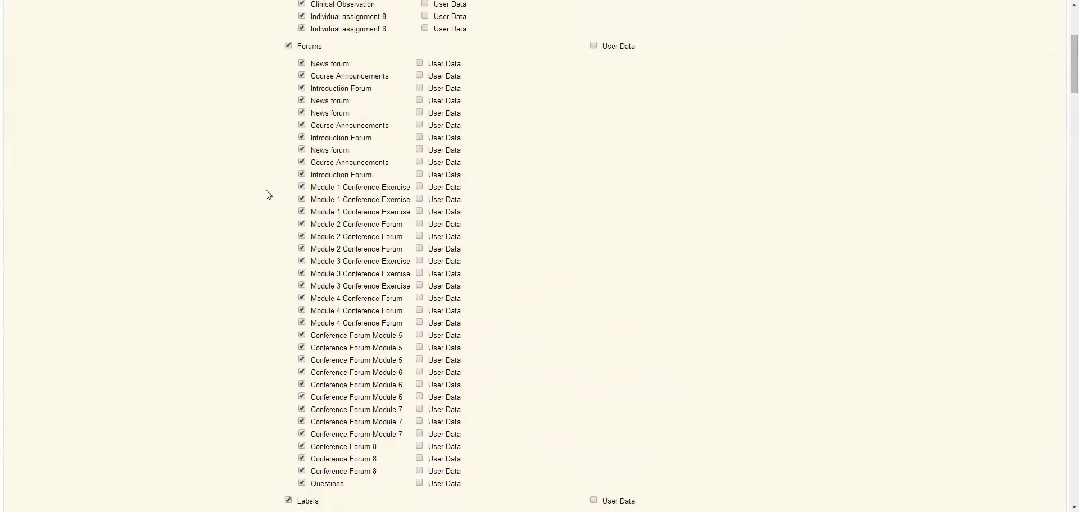
scroll(268, 195, "down", 18)
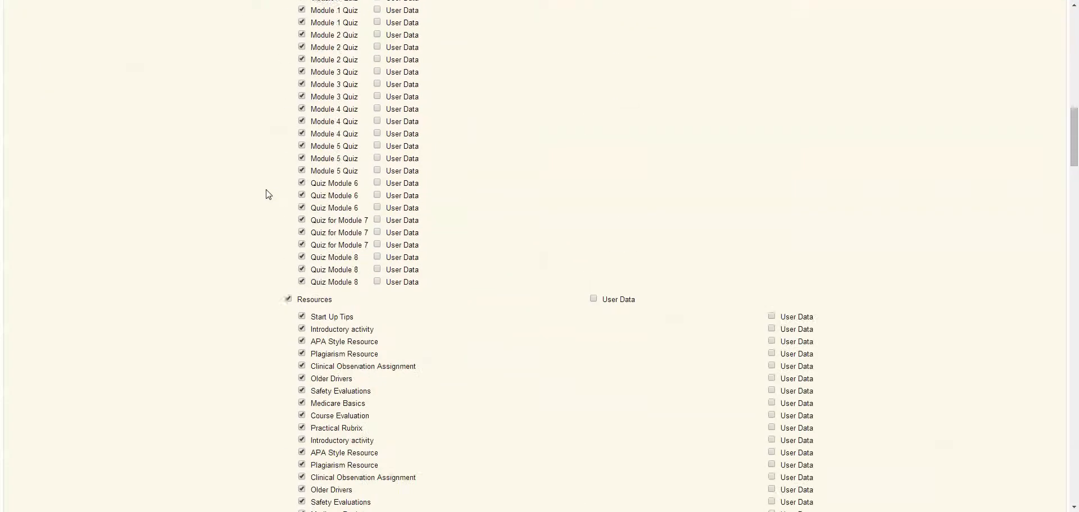
scroll(268, 195, "down", 20)
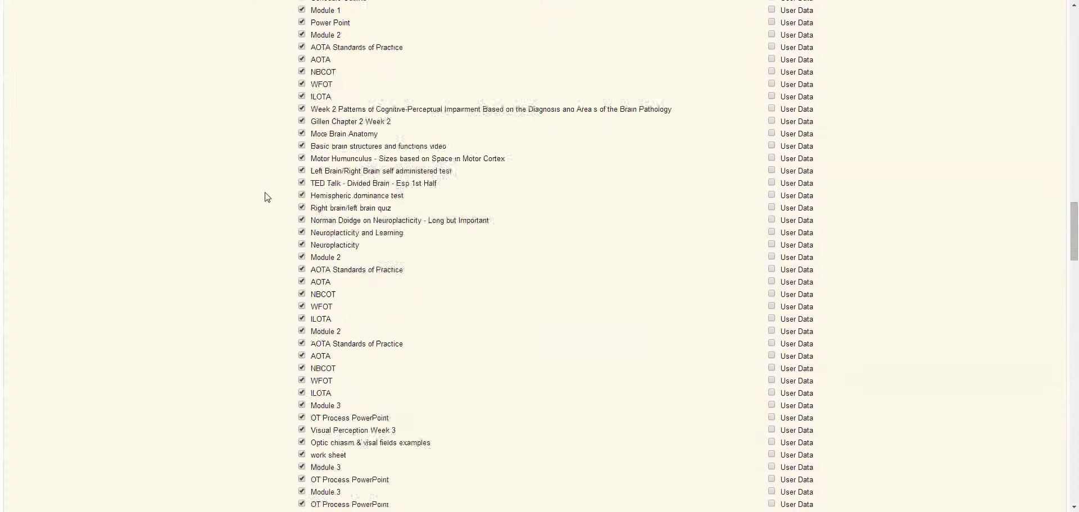
scroll(266, 202, "down", 20)
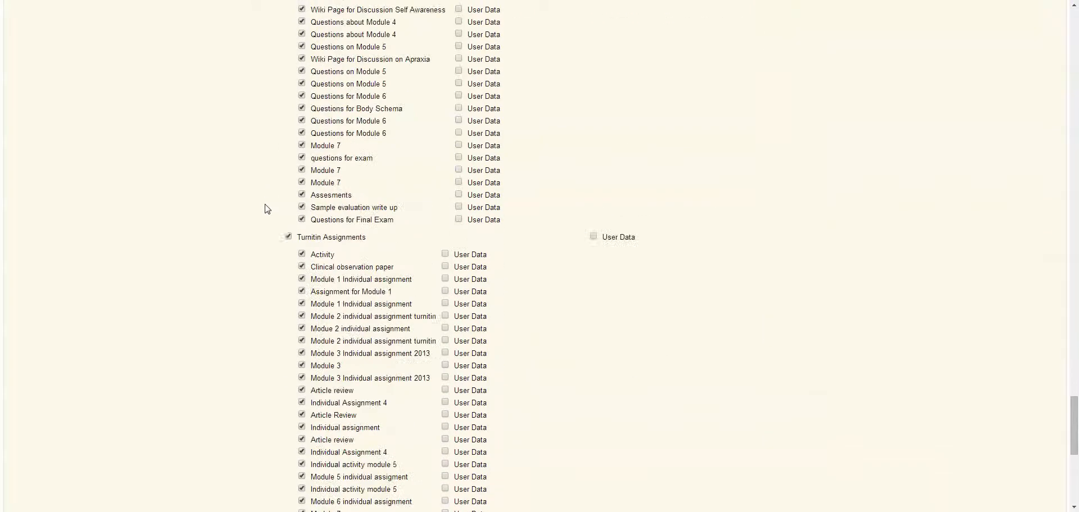
scroll(267, 209, "down", 6)
scroll(267, 209, "up", 3)
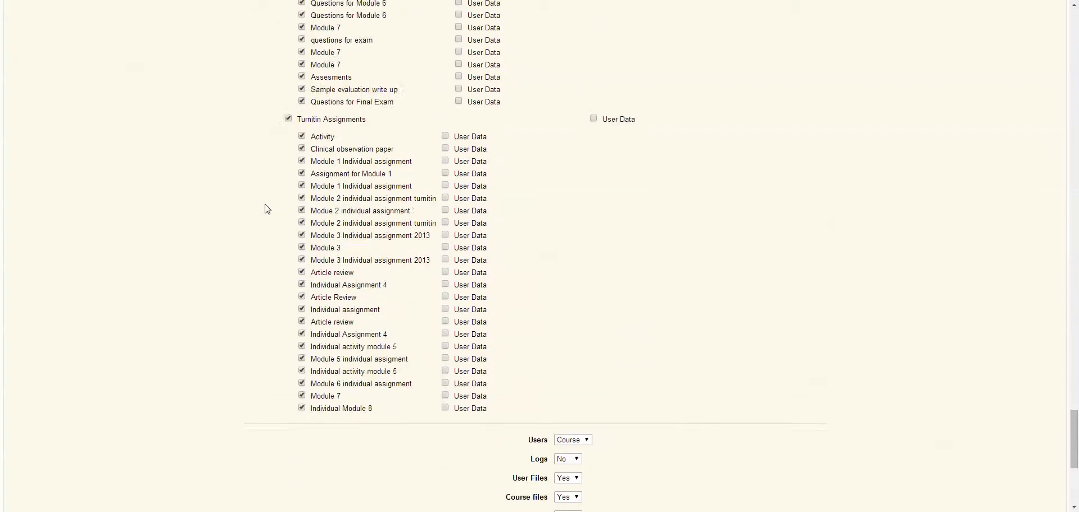
scroll(267, 209, "down", 7)
scroll(267, 209, "down", 2)
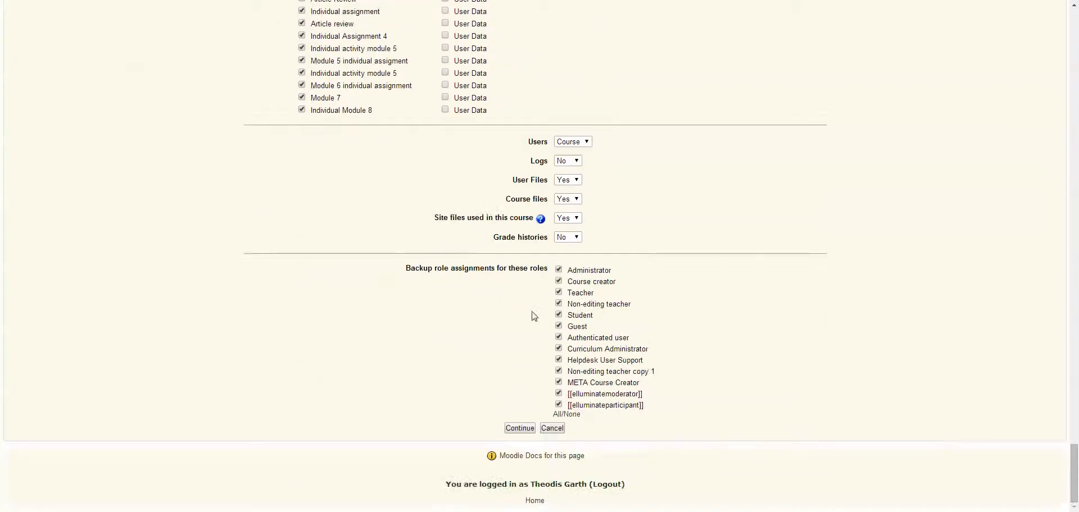
Exclude all Turnitin Assignments from the backup and continue to the backup details
scroll(314, 208, "up", 9)
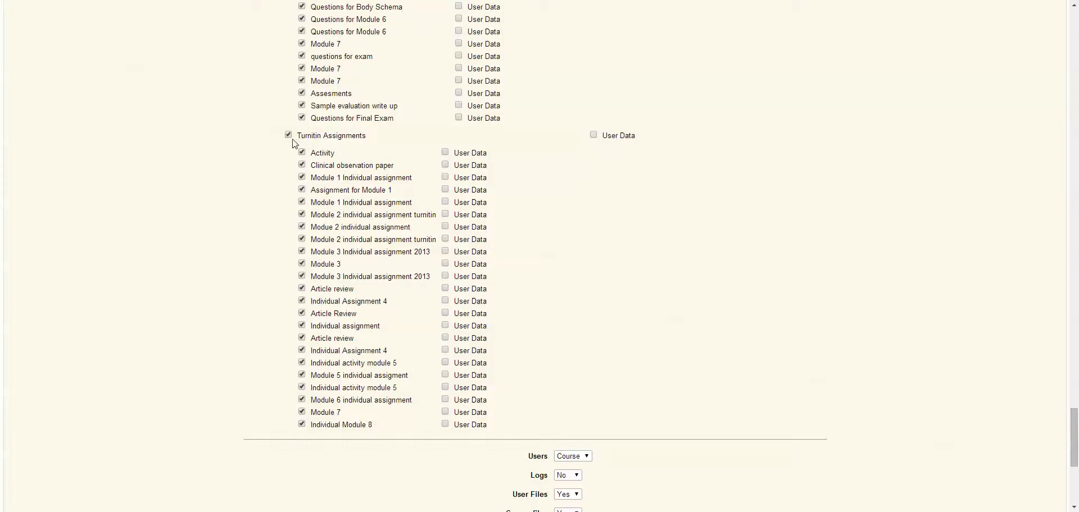
left_click(288, 135)
scroll(518, 250, "down", 5)
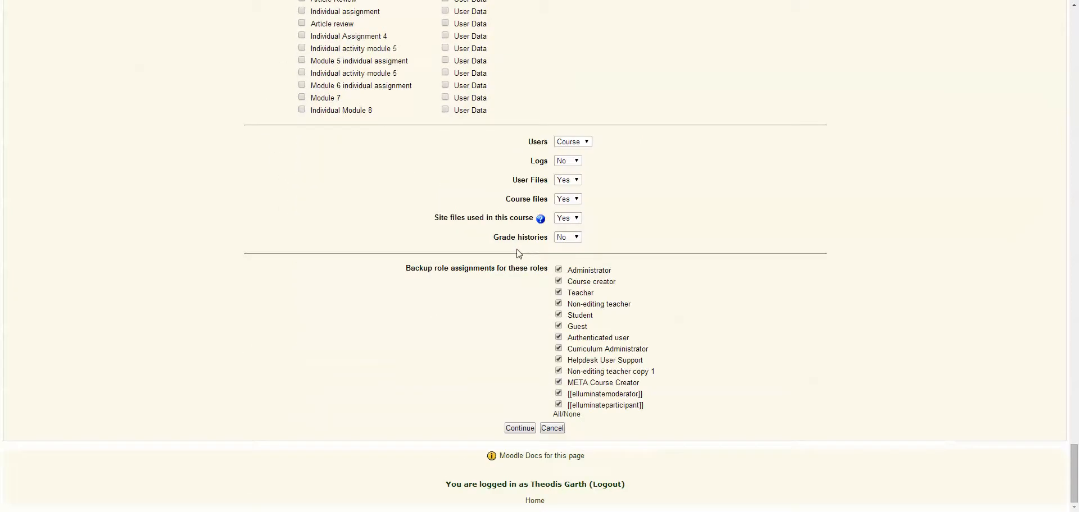
left_click(526, 430)
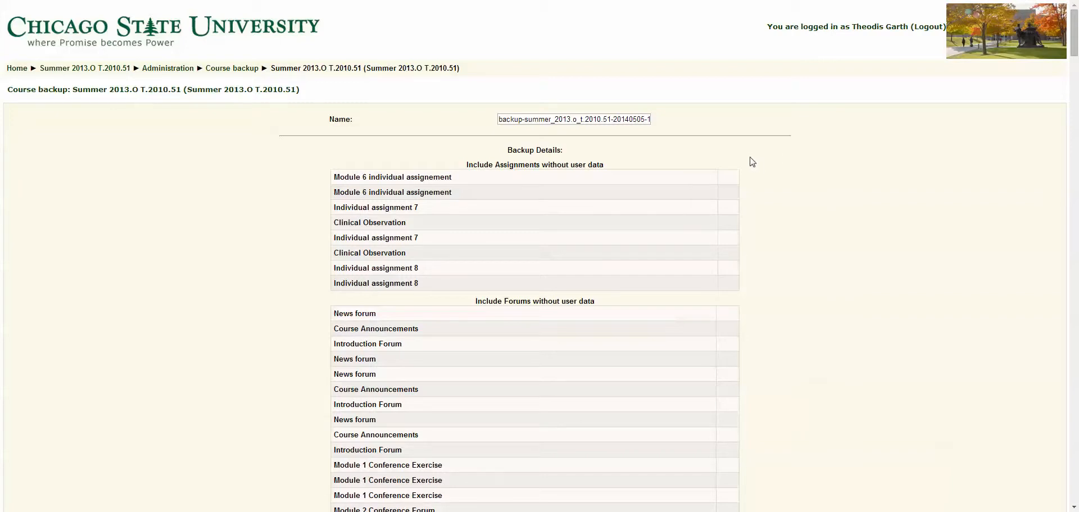
Check the proposed backup file name and the full list of included items, and run the course backup
scroll(753, 162, "down", 1)
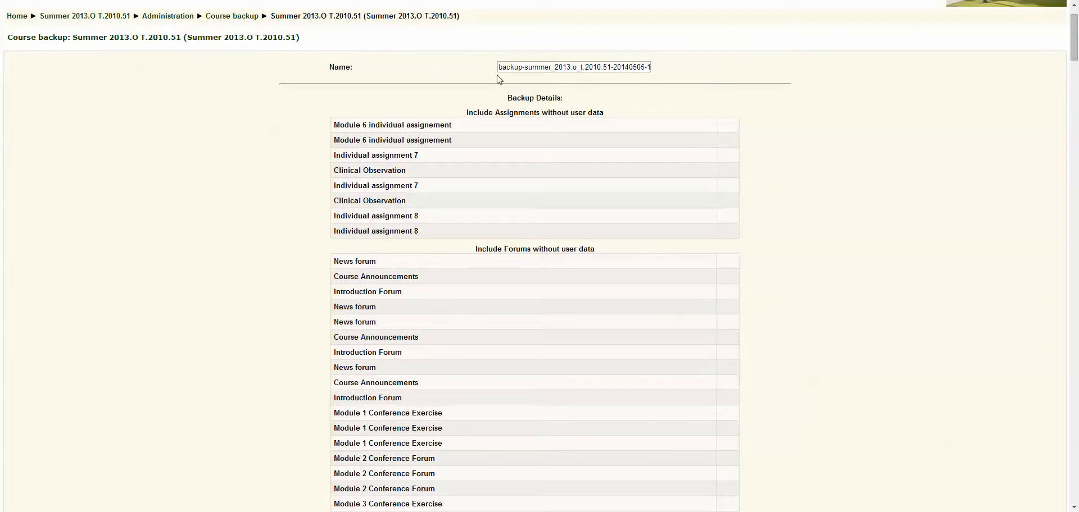
left_click_drag(499, 66, 664, 68)
left_click(756, 113)
scroll(324, 144, "down", 15)
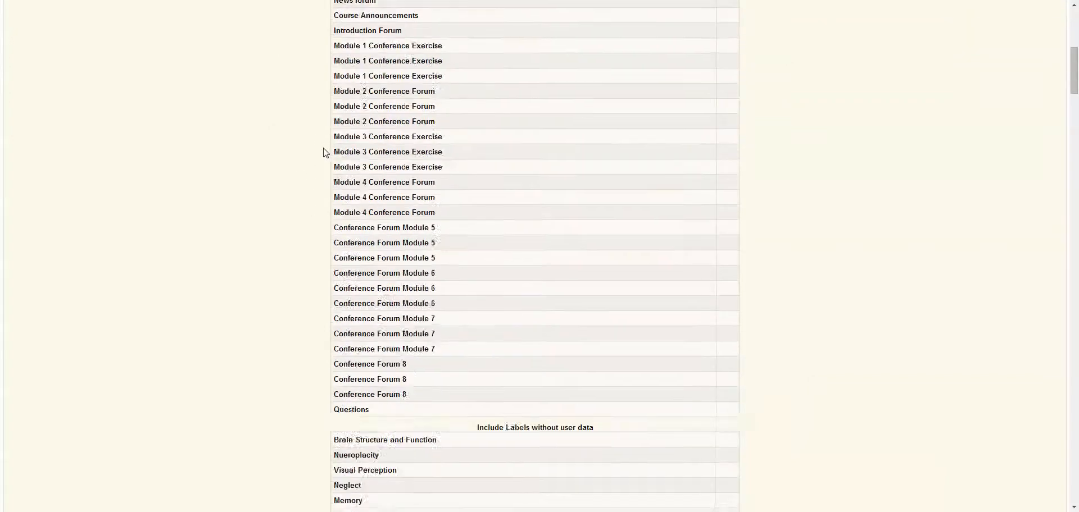
scroll(325, 156, "down", 20)
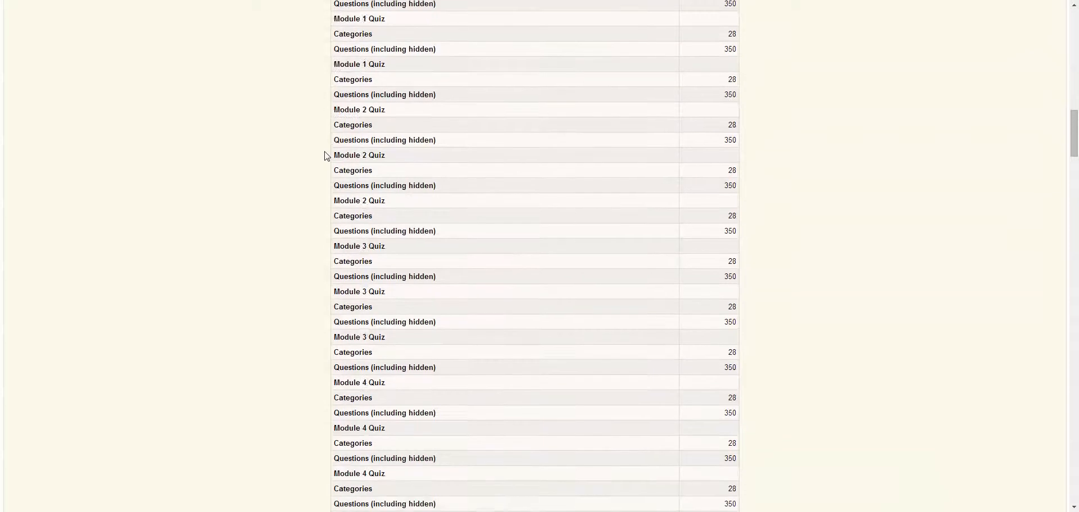
scroll(324, 155, "down", 20)
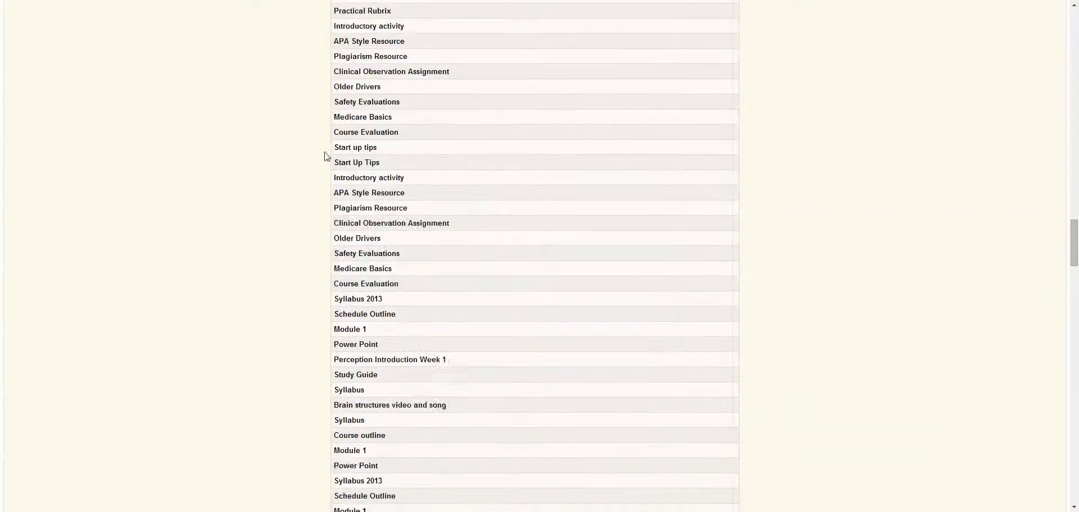
scroll(326, 158, "down", 20)
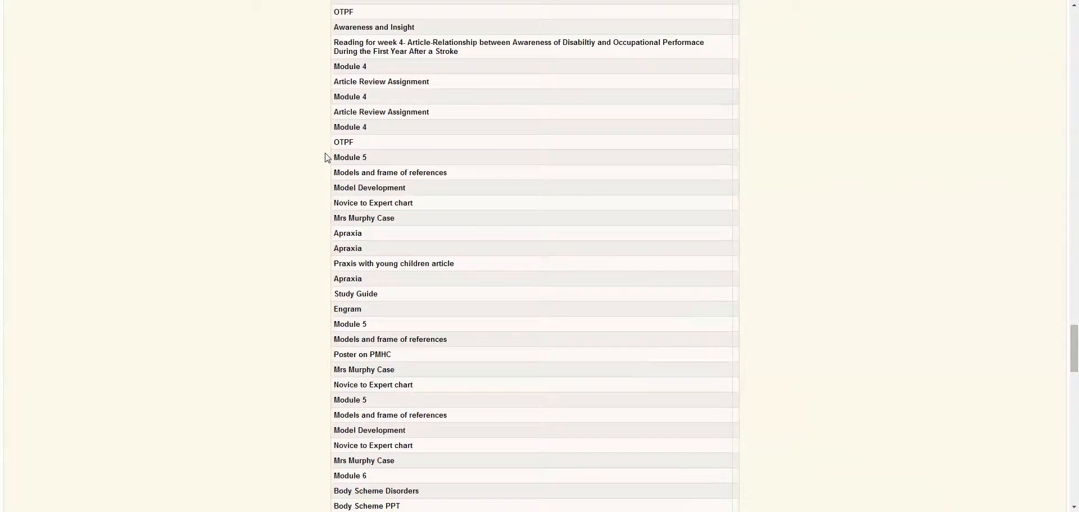
scroll(326, 158, "down", 10)
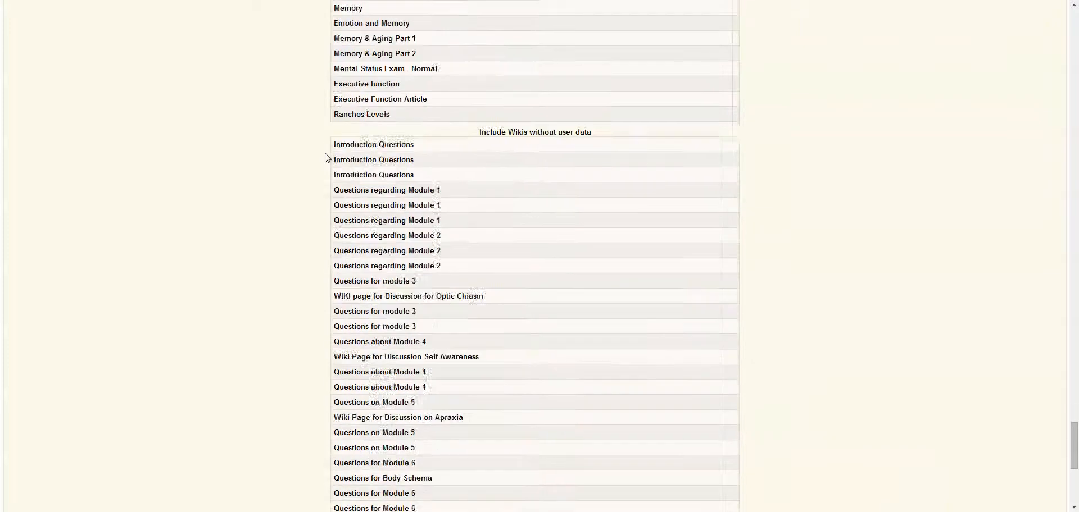
scroll(327, 158, "down", 2)
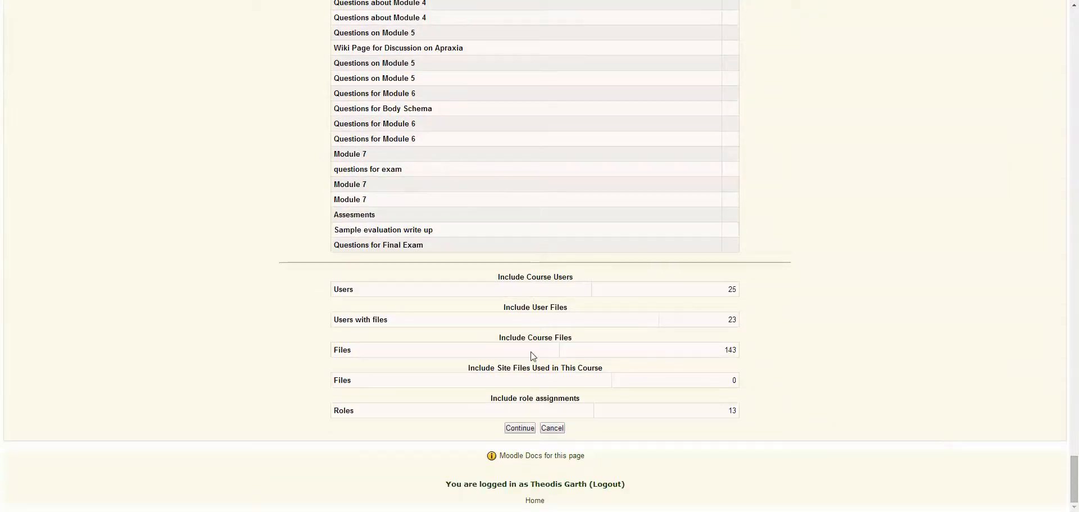
left_click(520, 429)
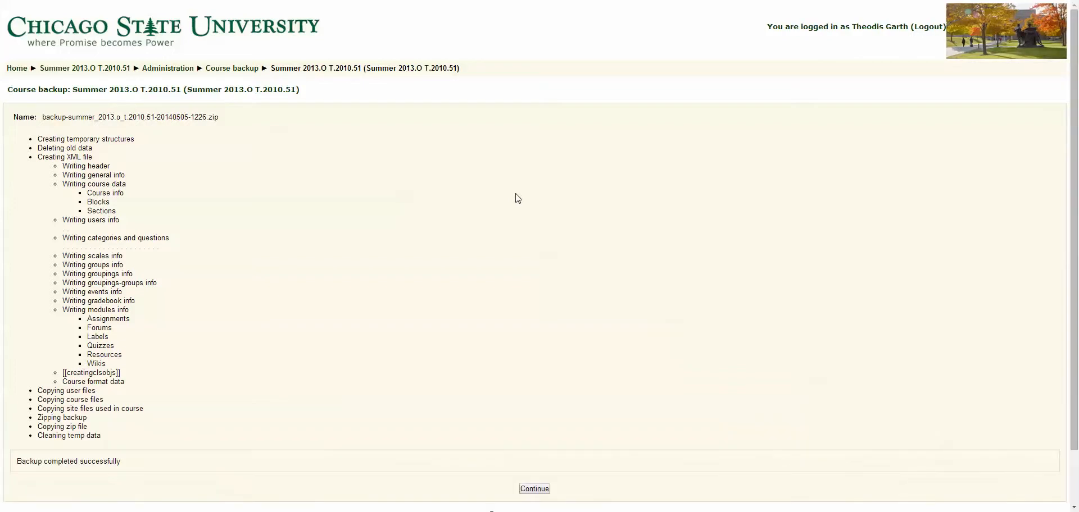
Continue from the backup log to the course's backupdata folder and dismiss the chat notification
scroll(740, 191, "down", 2)
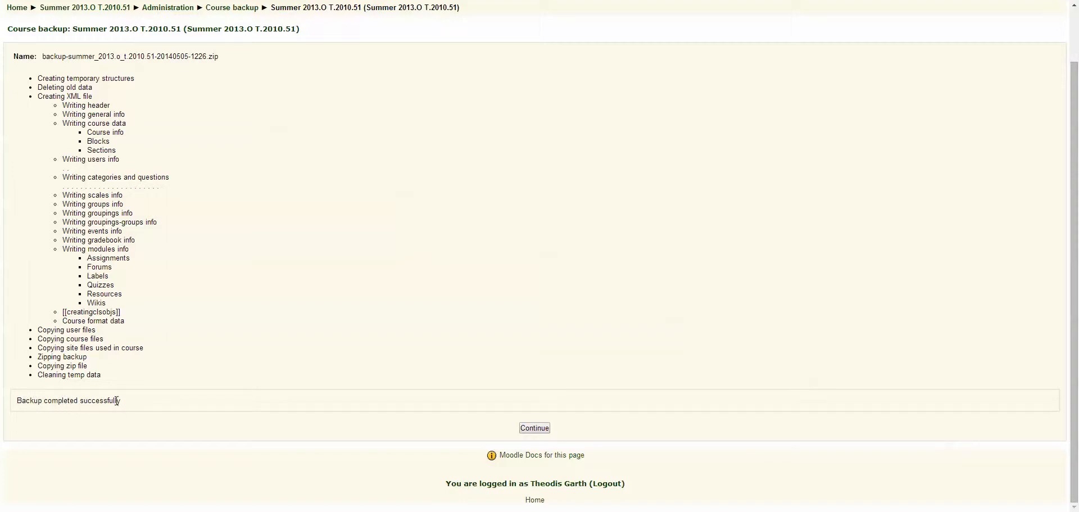
left_click(535, 430)
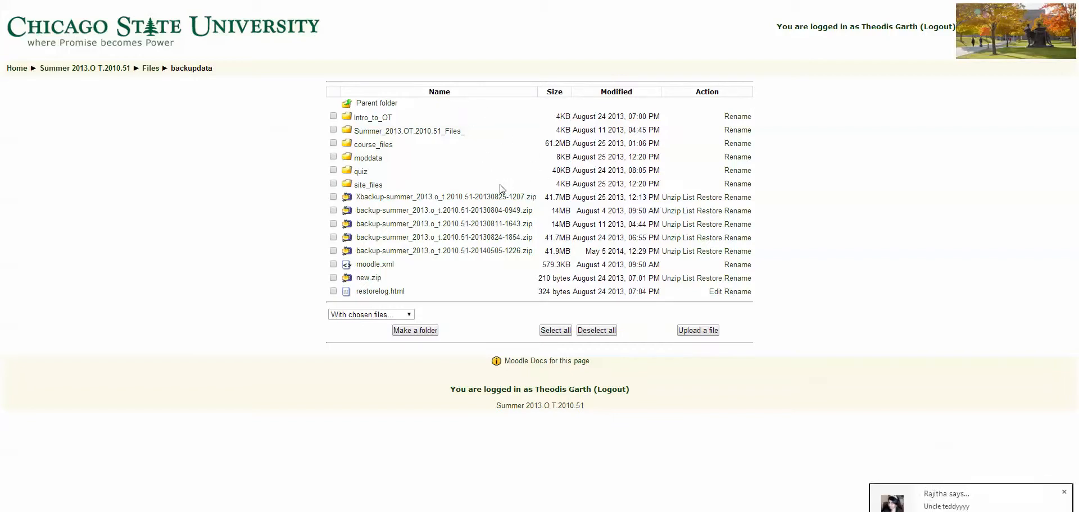
left_click(1064, 492)
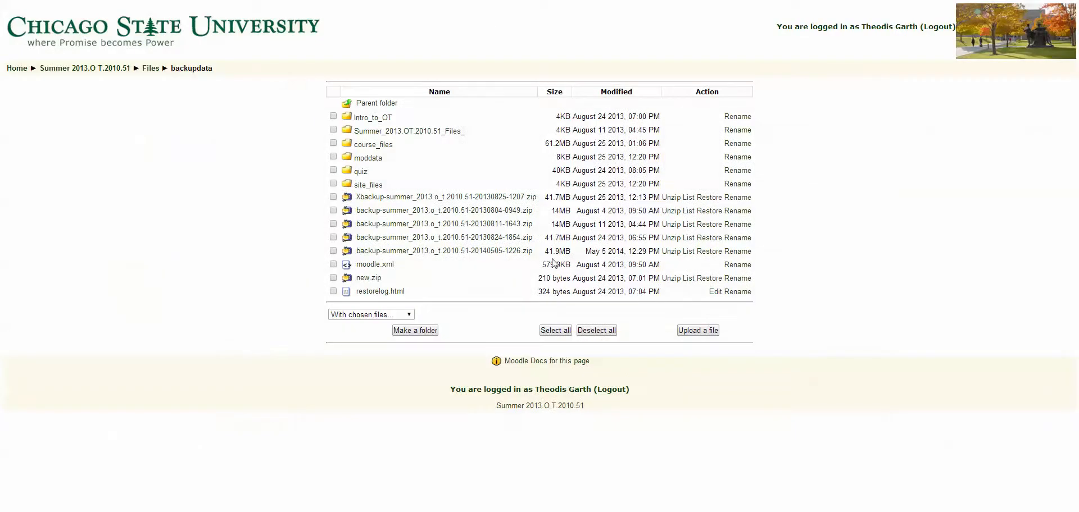
Save backup-summer_2013.o_t.2010.51-20140505-1226.zip from the backupdata folder to the Desktop
right_click(477, 255)
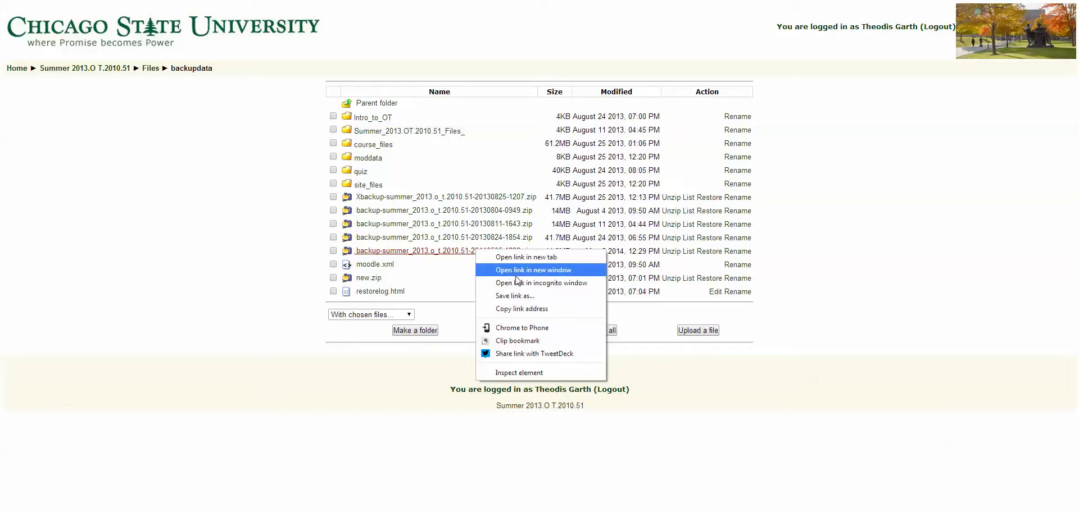
left_click(531, 298)
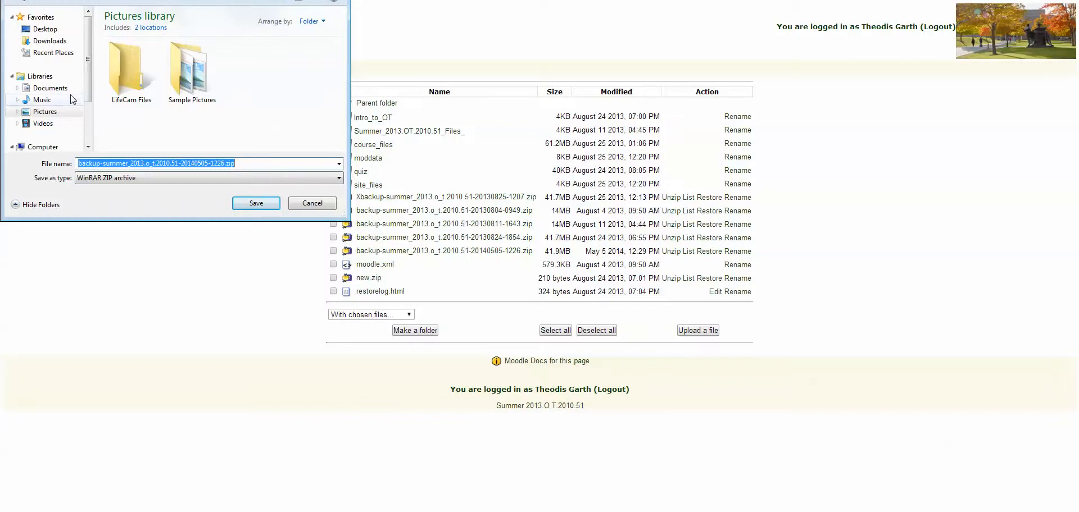
left_click(51, 29)
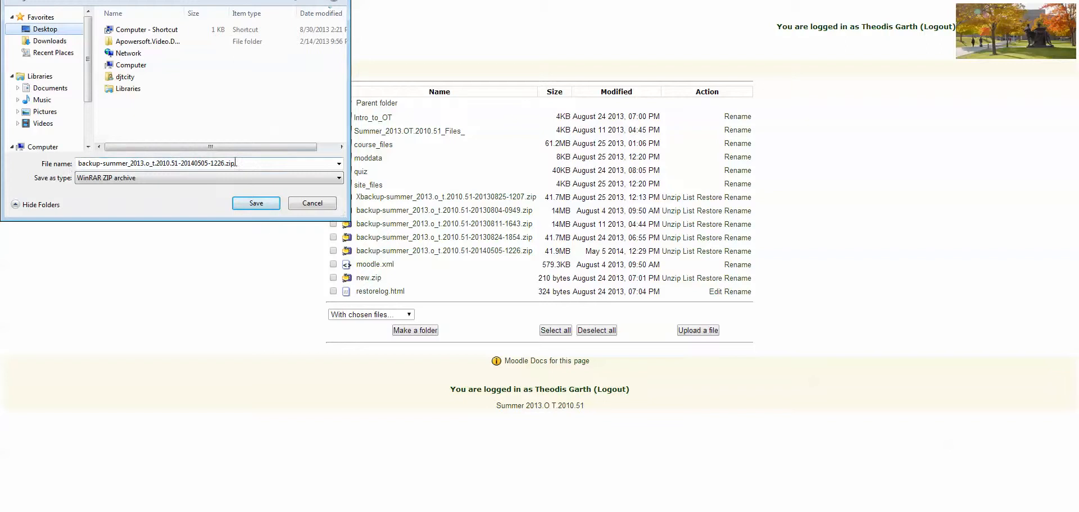
left_click(256, 204)
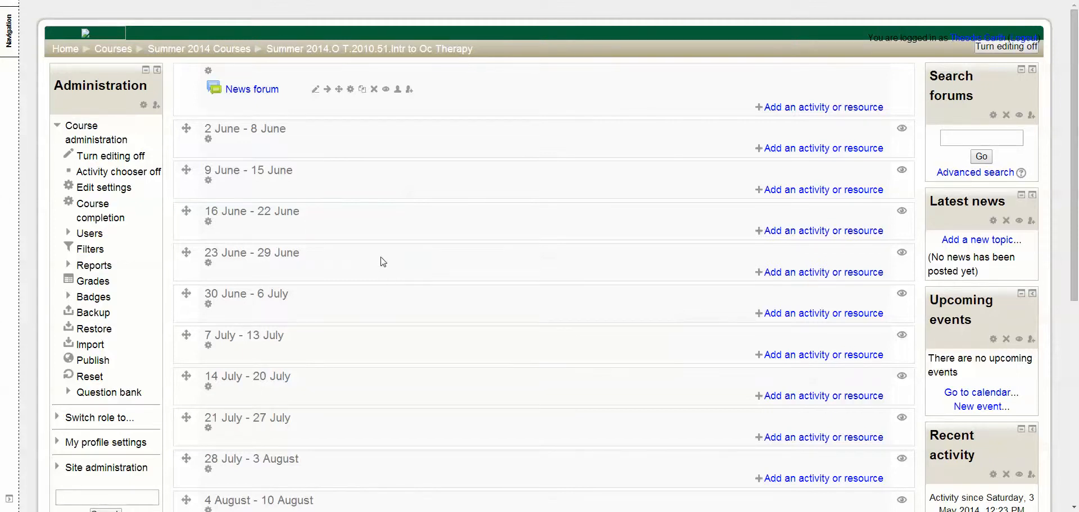
Open the Restore page of the Summer 2014.O T.2010.51.Intr to Oc Therapy course
scroll(383, 262, "down", 3)
scroll(383, 261, "up", 3)
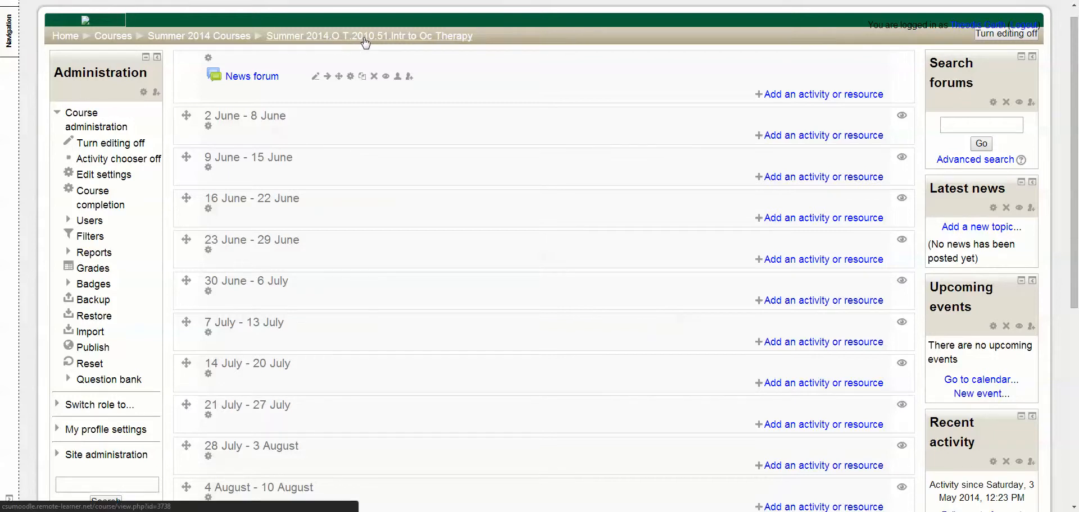
scroll(432, 228, "down", 1)
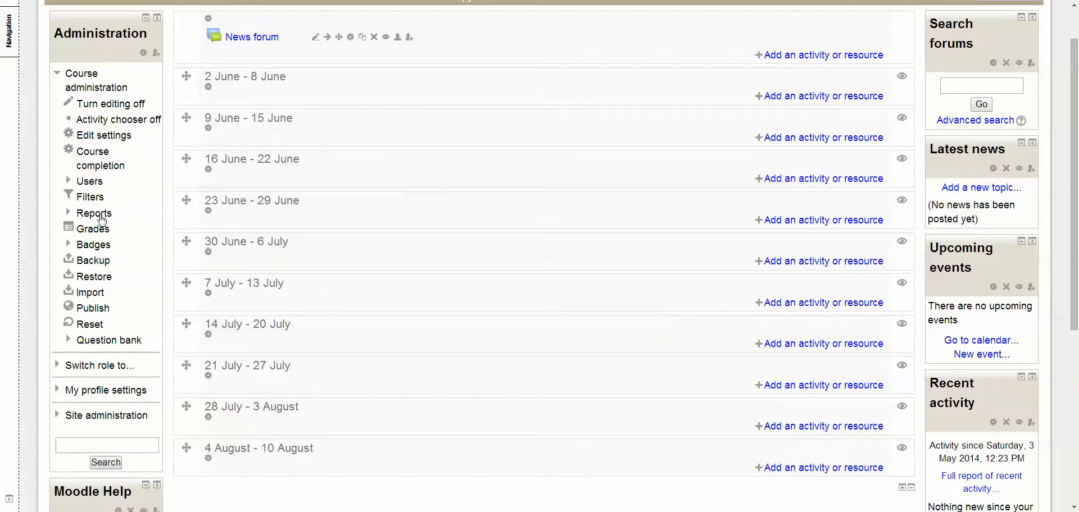
left_click(89, 281)
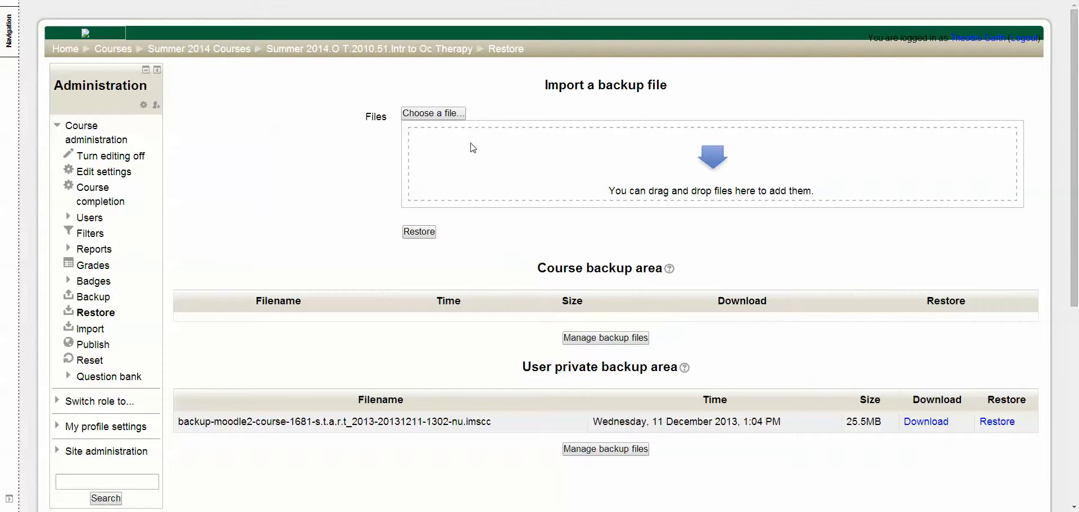
Upload backup-summer_2013.o_t.2010.51-20140505-1226.zip from the Desktop as the backup file to import
left_click(433, 118)
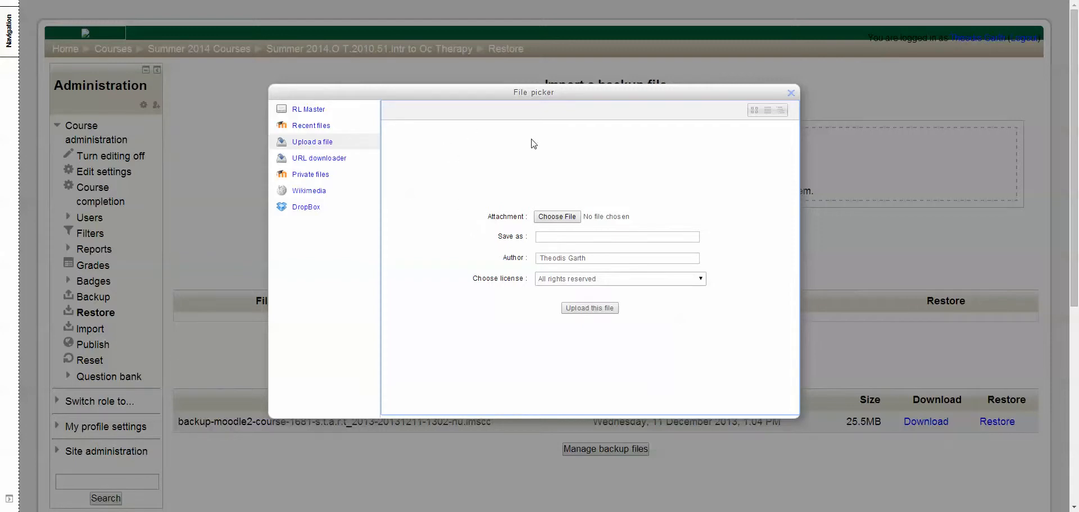
left_click(562, 220)
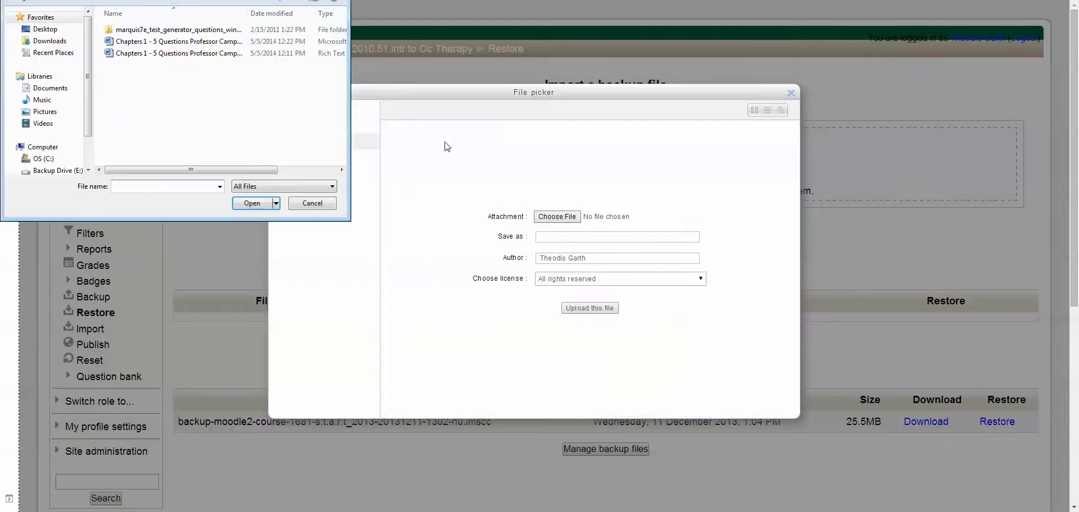
left_click(50, 31)
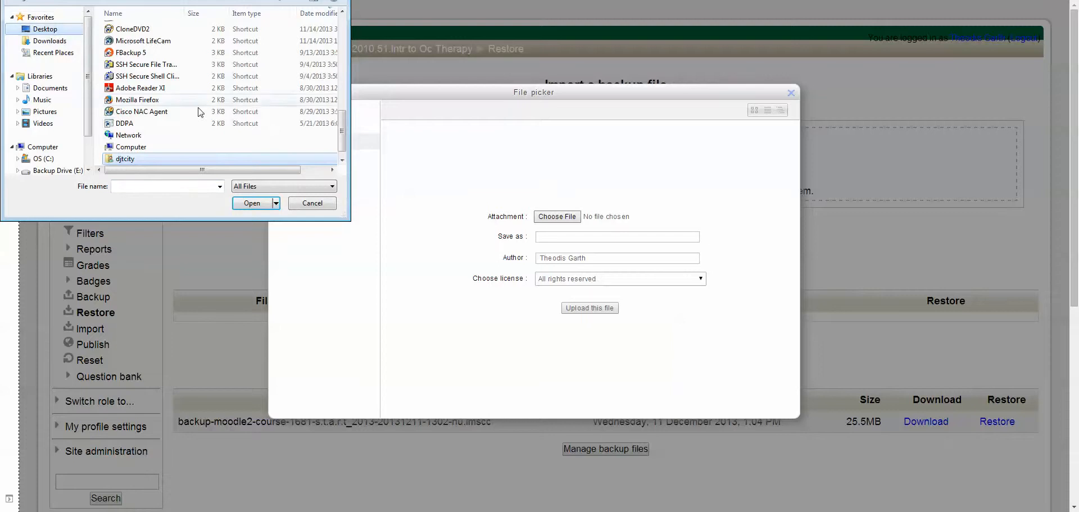
left_click_drag(341, 124, 346, 17)
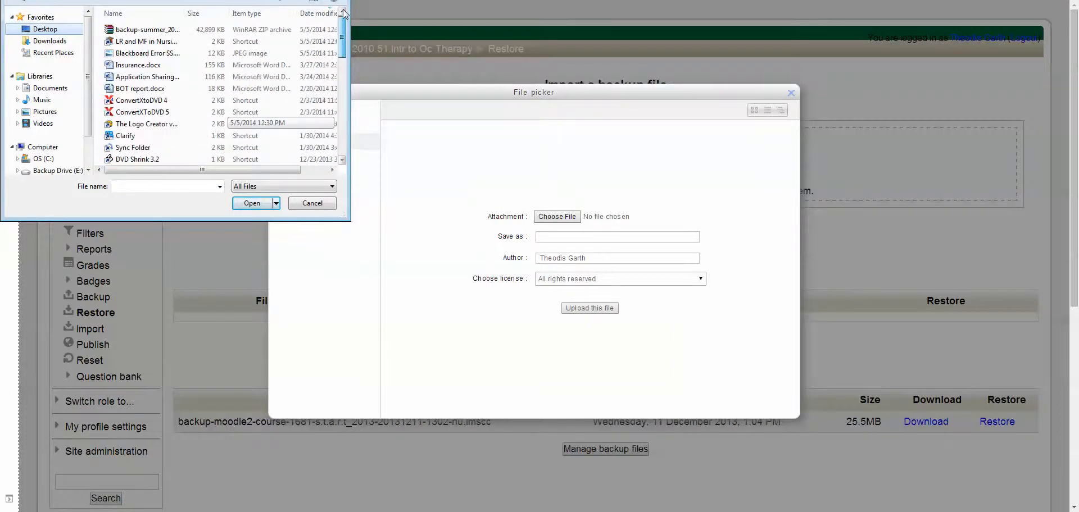
left_click_drag(187, 6, 297, 7)
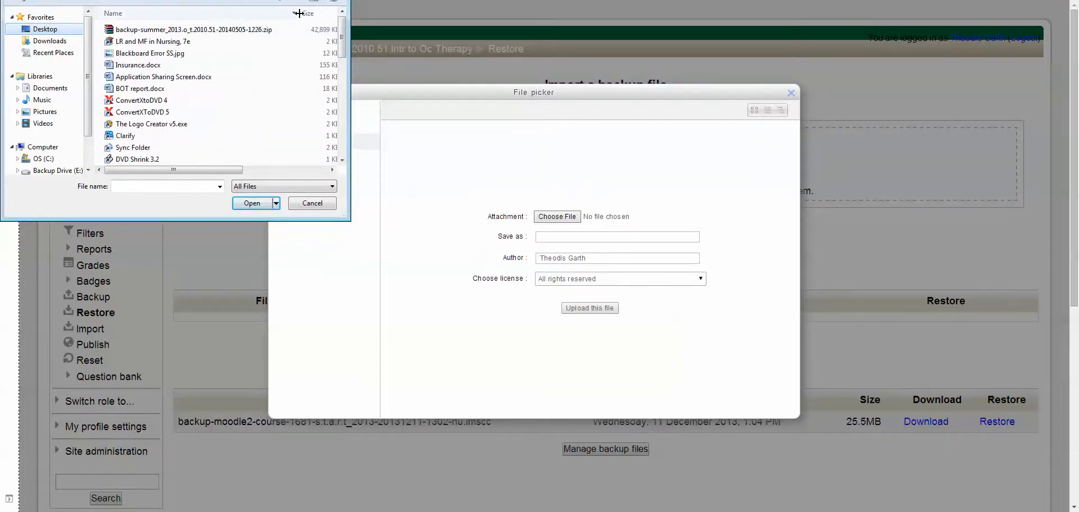
left_click(211, 30)
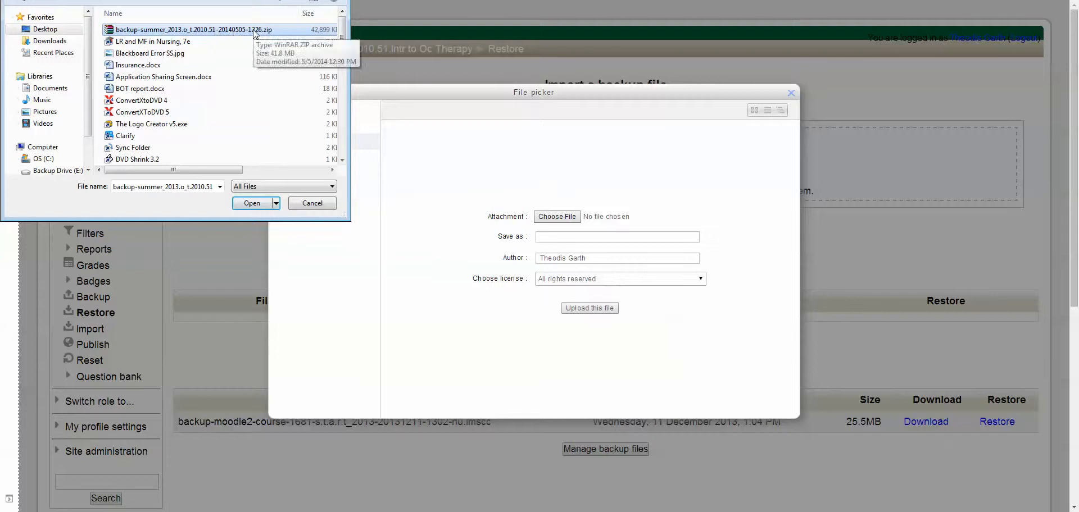
double_click(235, 31)
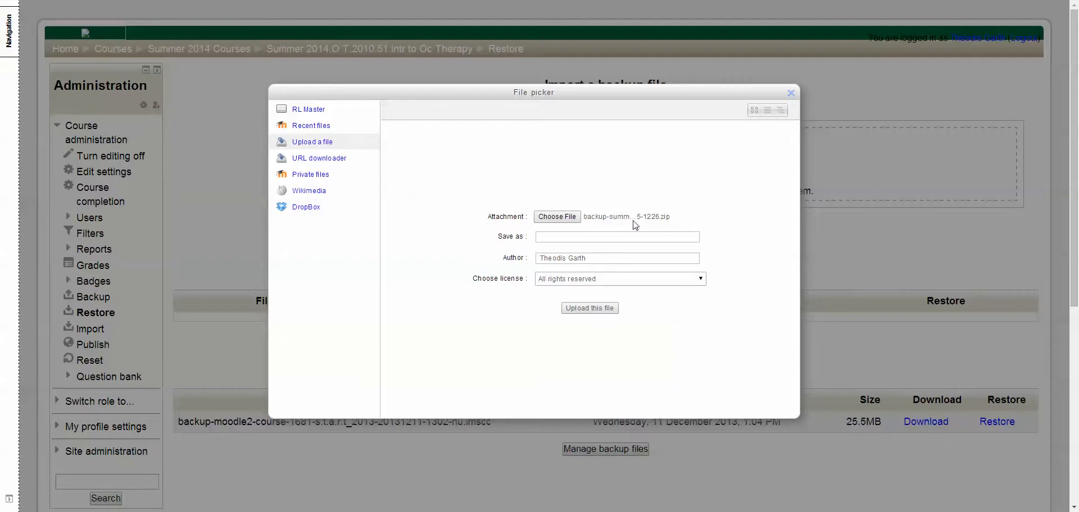
left_click(590, 309)
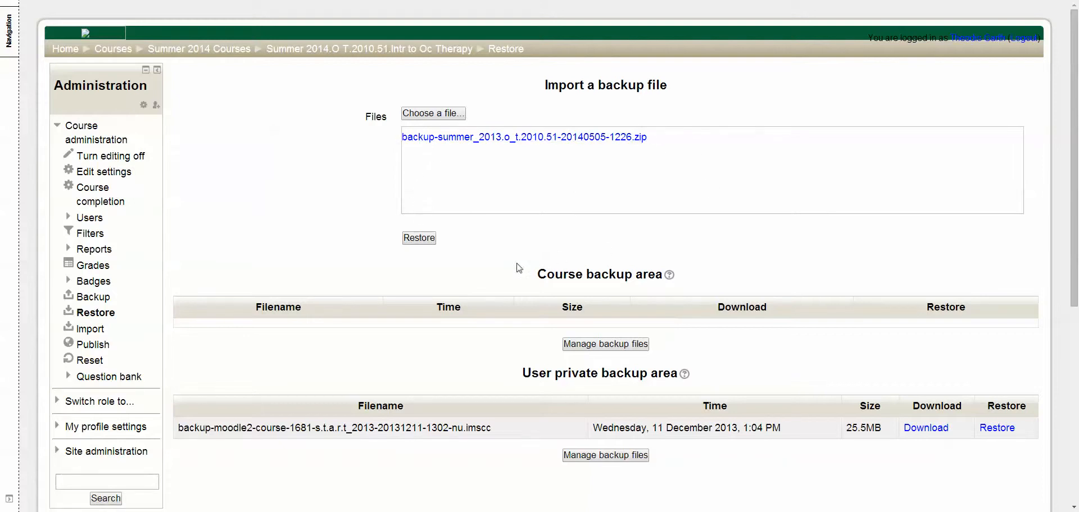
Start restoring the uploaded backup, read the restore stages and the format conversion notice, and continue to the destination stage
left_click(425, 243)
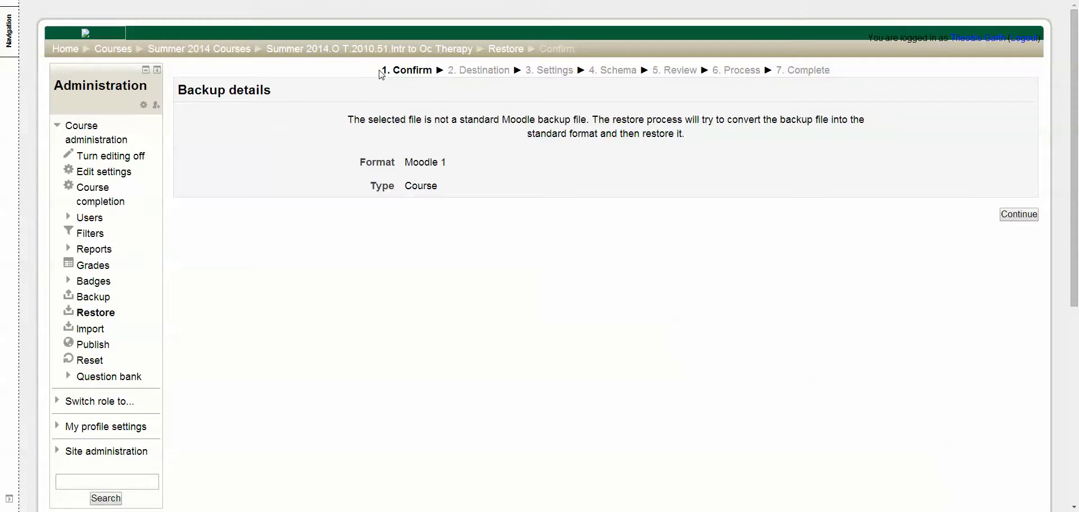
left_click_drag(380, 70, 843, 89)
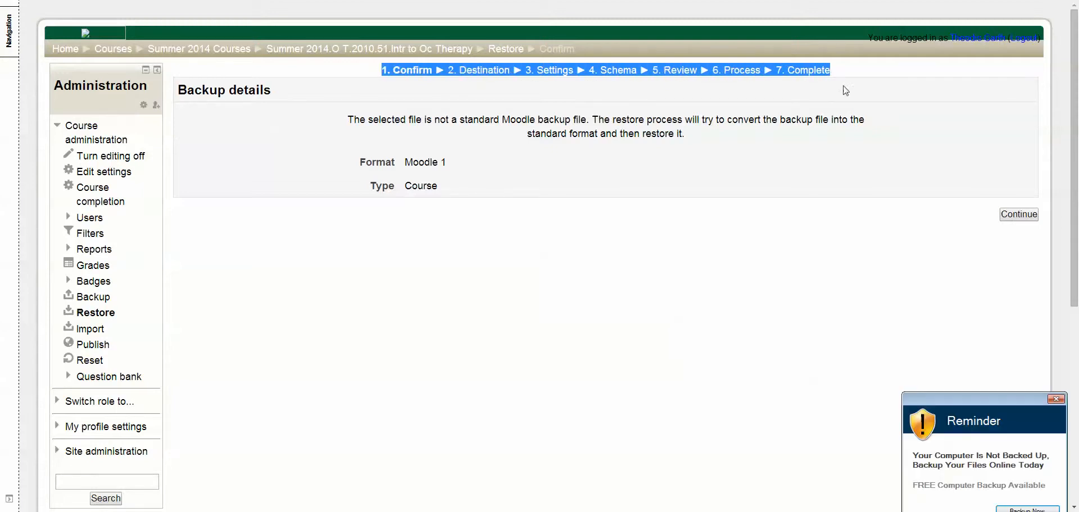
left_click(1056, 400)
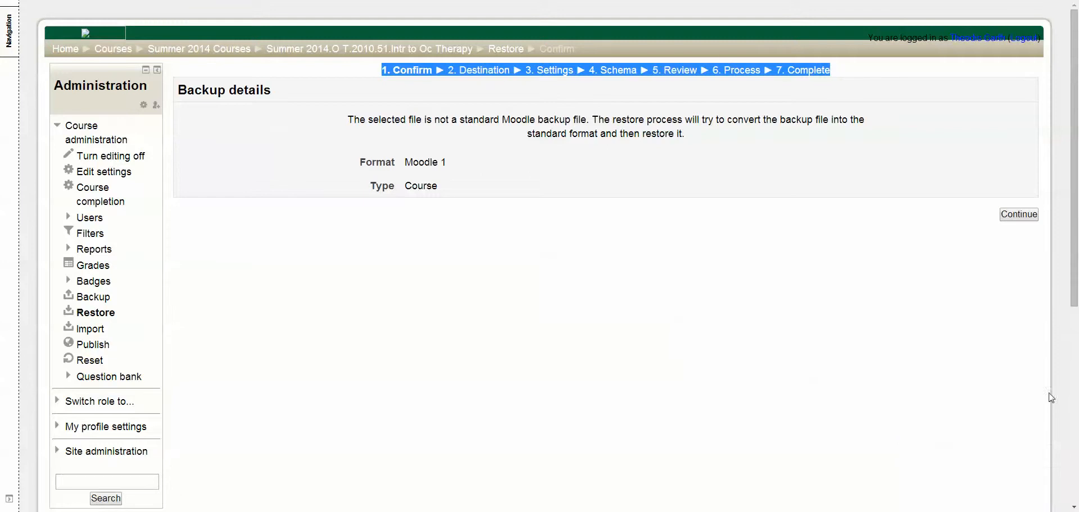
left_click(841, 70)
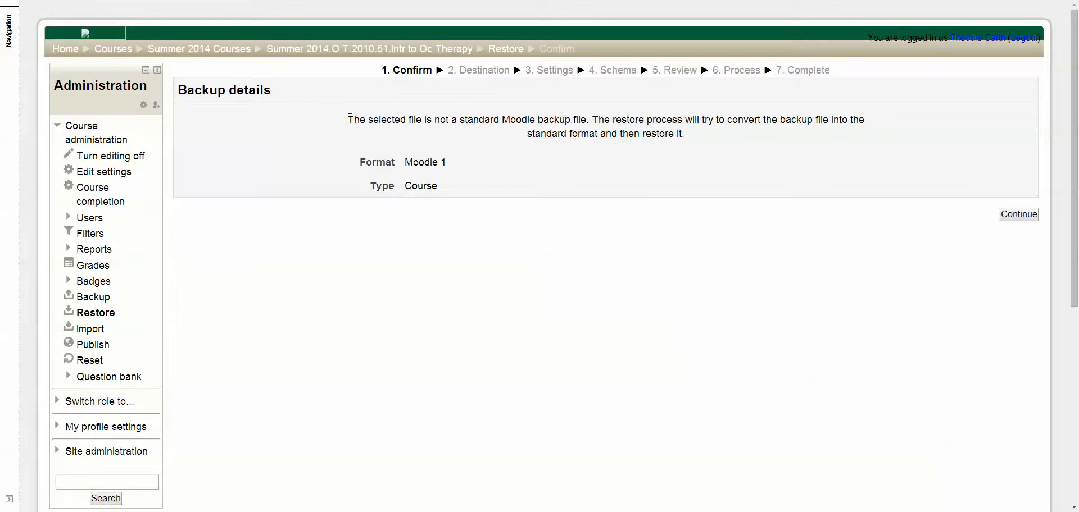
left_click_drag(346, 119, 694, 144)
left_click(643, 177)
left_click(1018, 216)
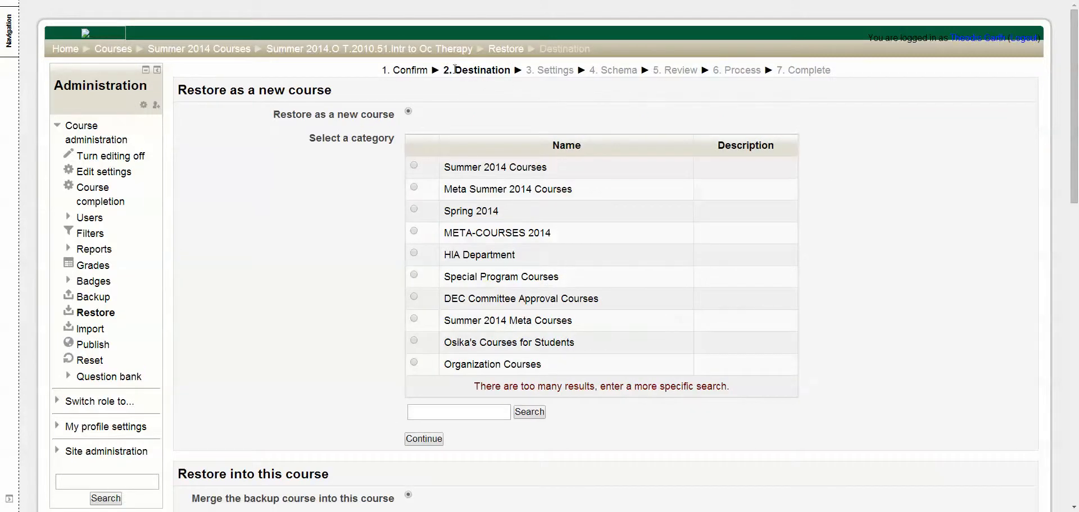
Compare the restore destinations and continue with merging the backup course into this course
left_click_drag(456, 68, 517, 69)
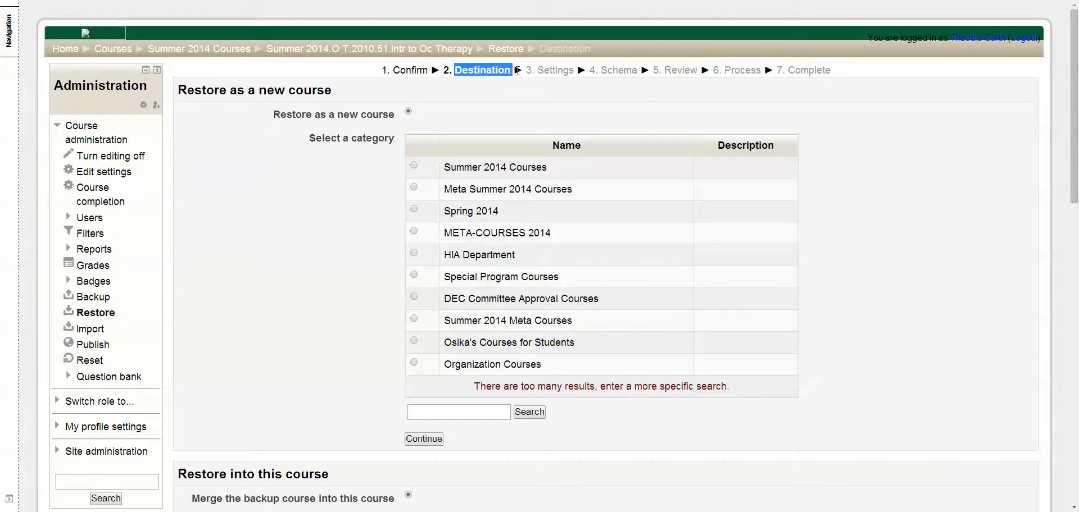
left_click(350, 206)
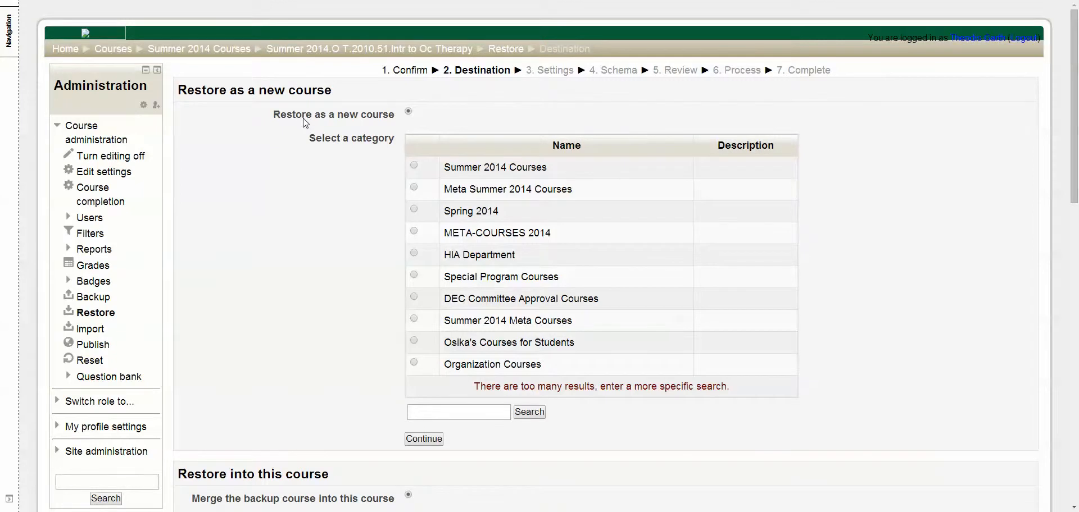
scroll(336, 211, "down", 3)
scroll(340, 227, "up", 1)
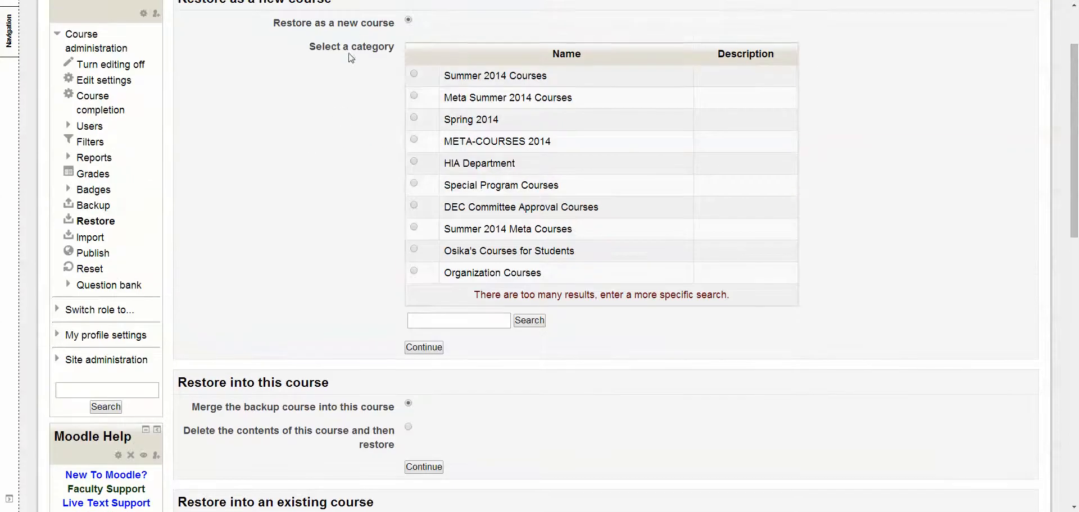
scroll(281, 225, "down", 2)
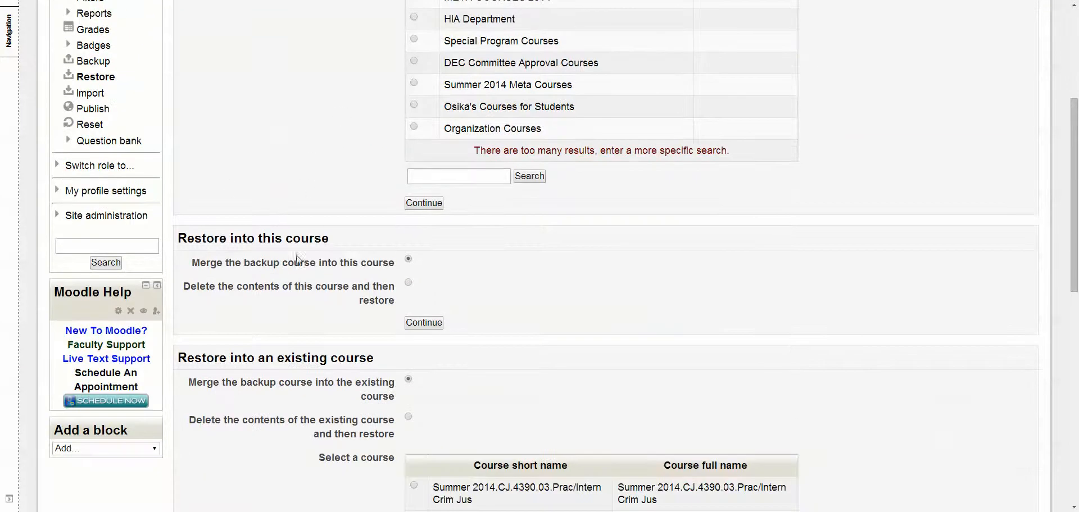
left_click_drag(179, 238, 334, 238)
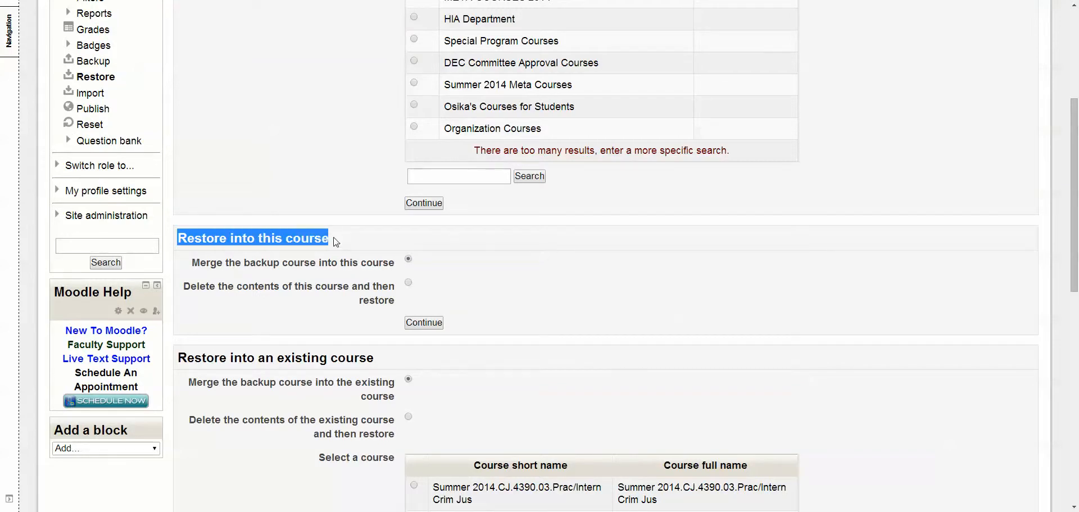
left_click(307, 264)
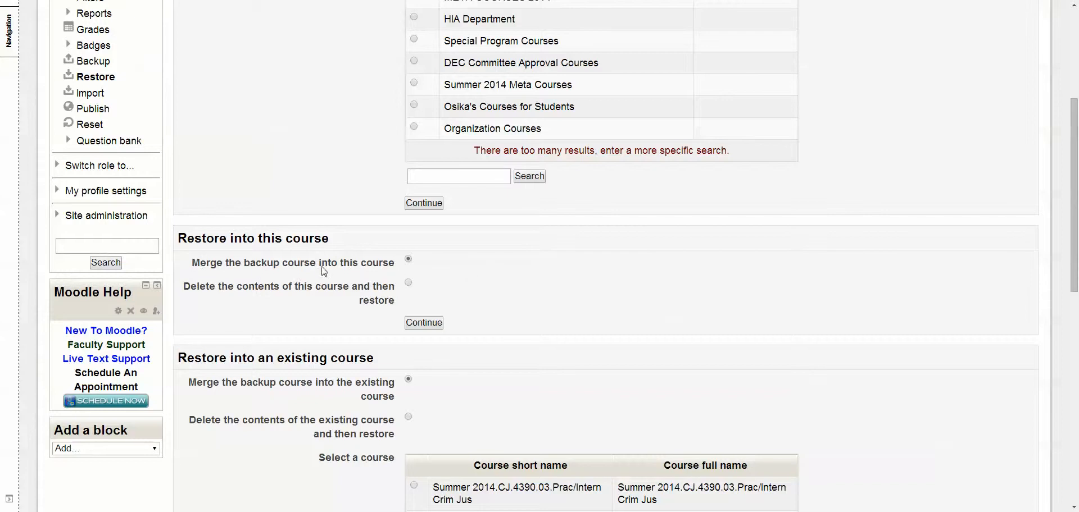
left_click(423, 324)
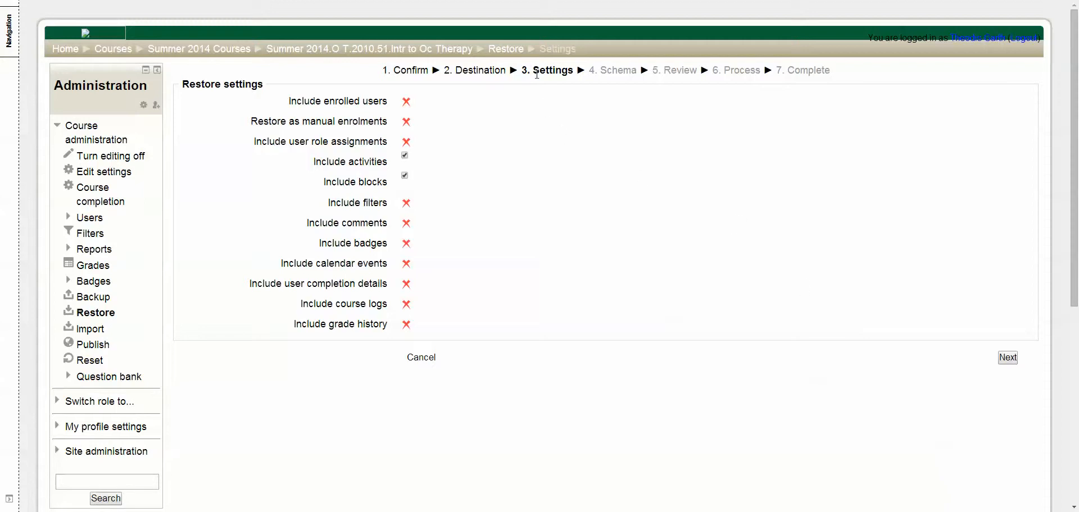
Accept the restore settings with activities and blocks included, and continue to the schema stage
left_click_drag(535, 70, 573, 69)
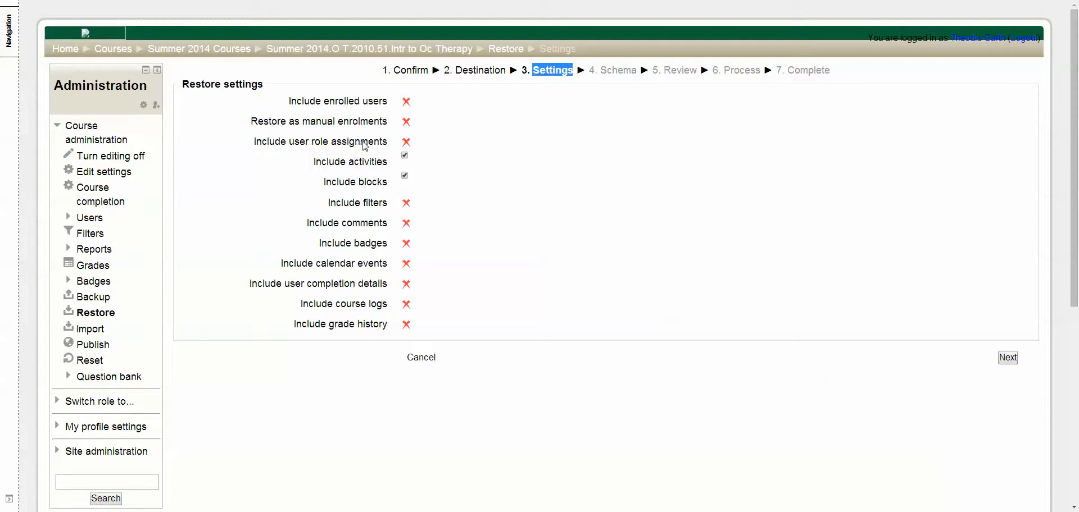
left_click(567, 195)
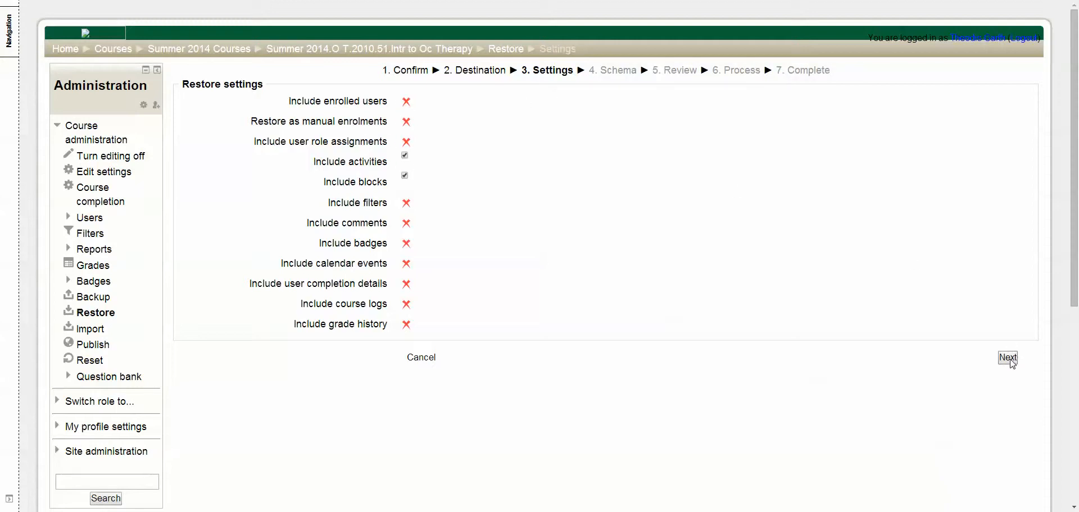
left_click(1009, 360)
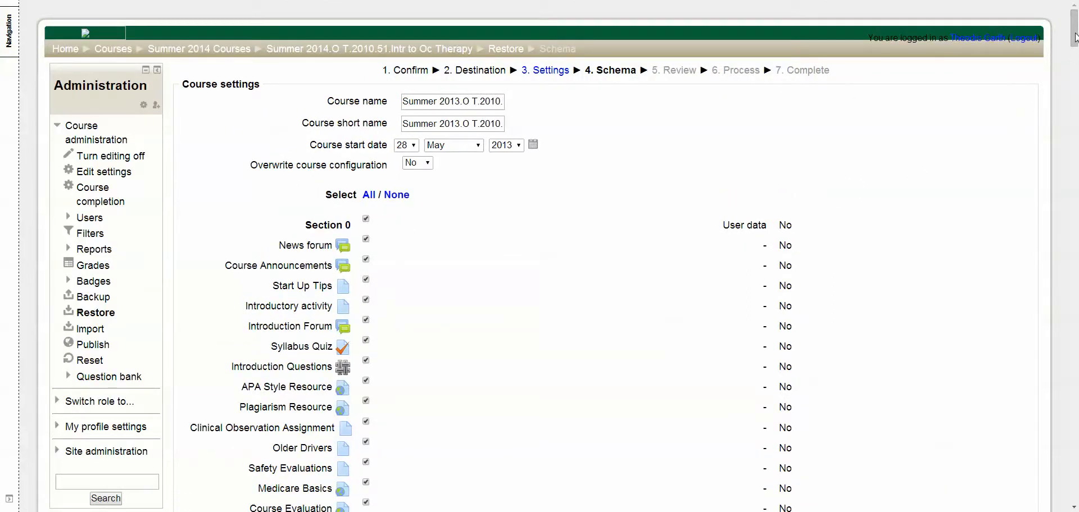
Look through the course settings and the section items selected for restoring, and continue to the review stage
mouse_move(1074, 37)
left_mouse_down()
mouse_move(1074, 49)
mouse_move(1075, 26)
left_mouse_up()
left_click_drag(1075, 40, 1074, 140)
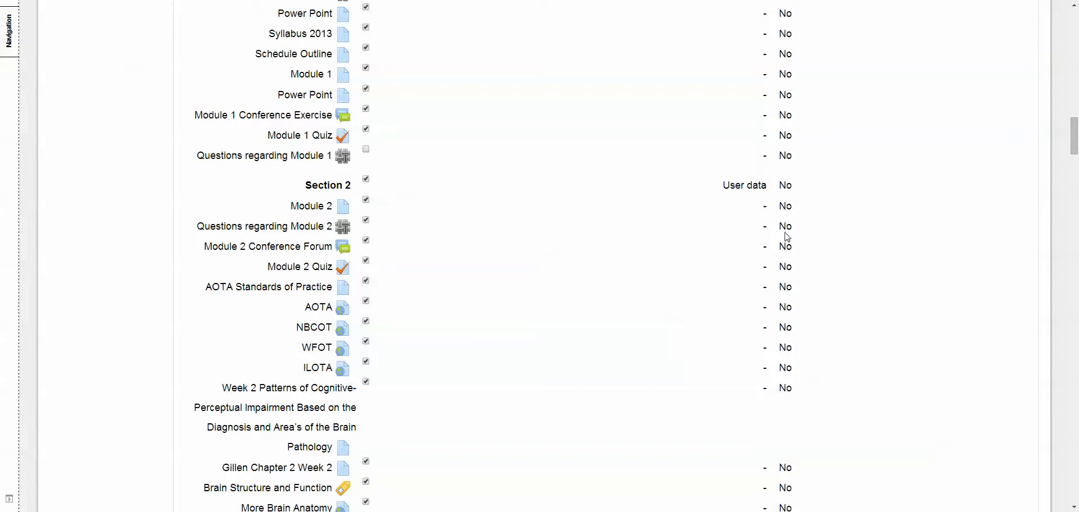
left_click_drag(1073, 125, 1075, 144)
left_click_drag(1075, 141, 1075, 484)
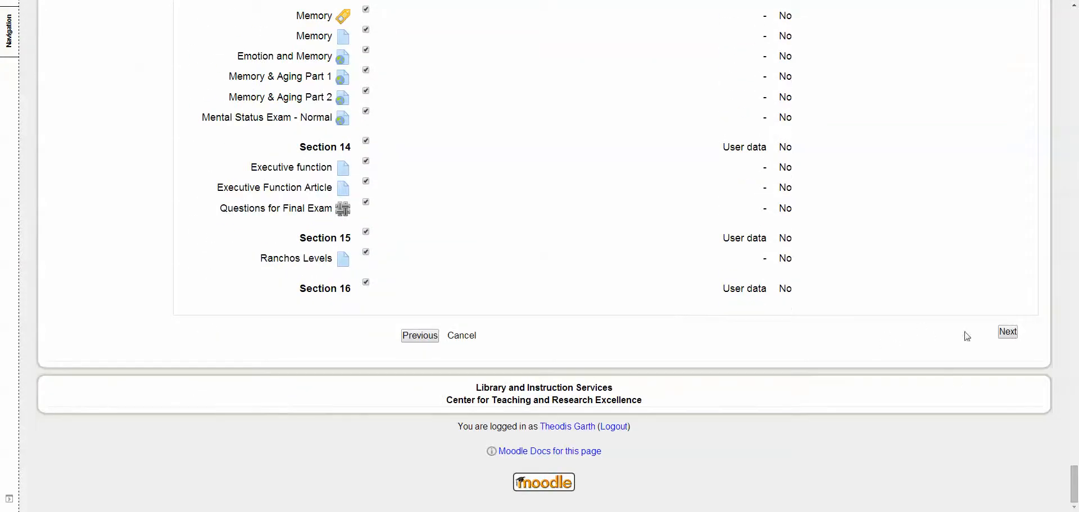
left_click(1010, 334)
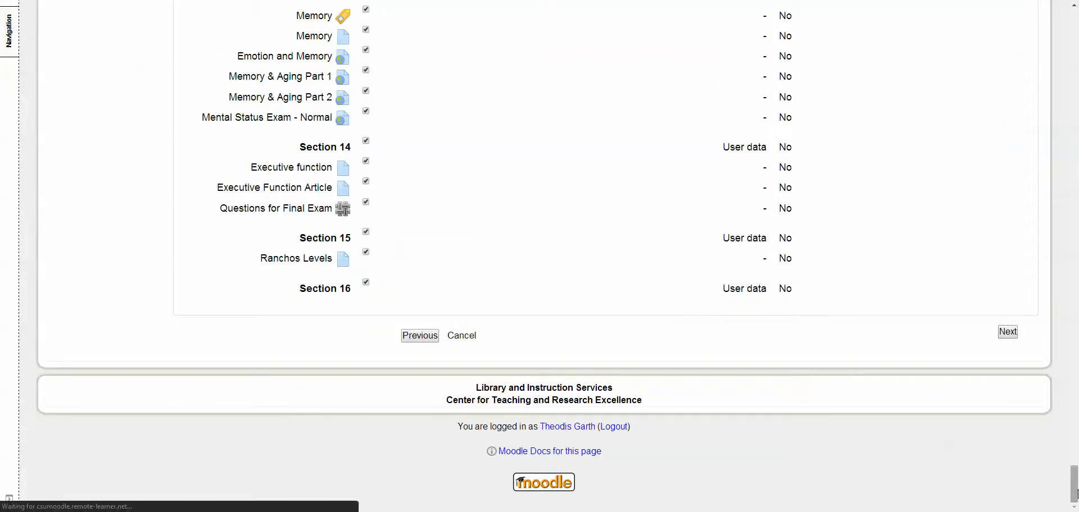
Review the backup settings, course settings and section items on the review stage, and perform the restore
left_click_drag(1075, 494, 1069, 14)
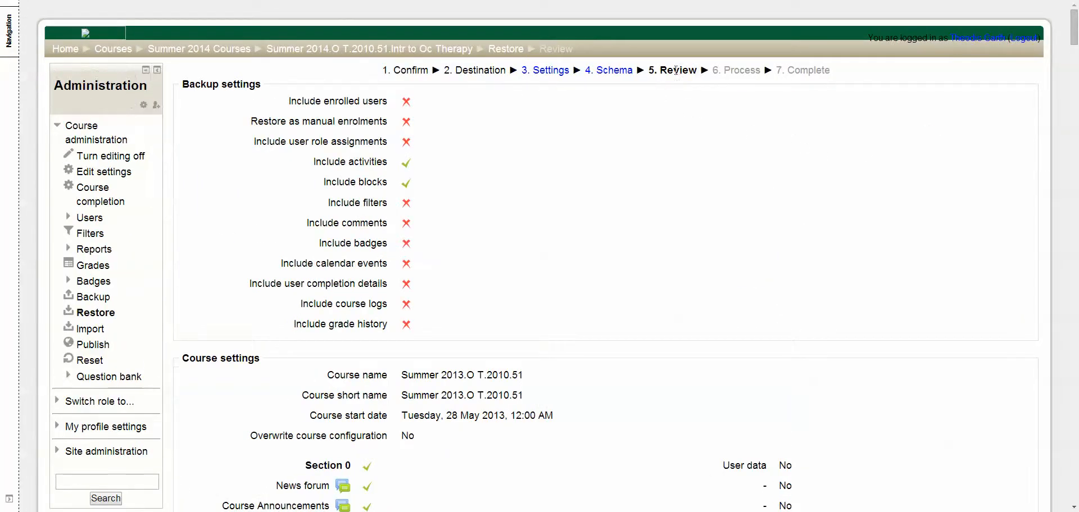
left_click_drag(661, 68, 698, 70)
left_click_drag(1073, 28, 1074, 492)
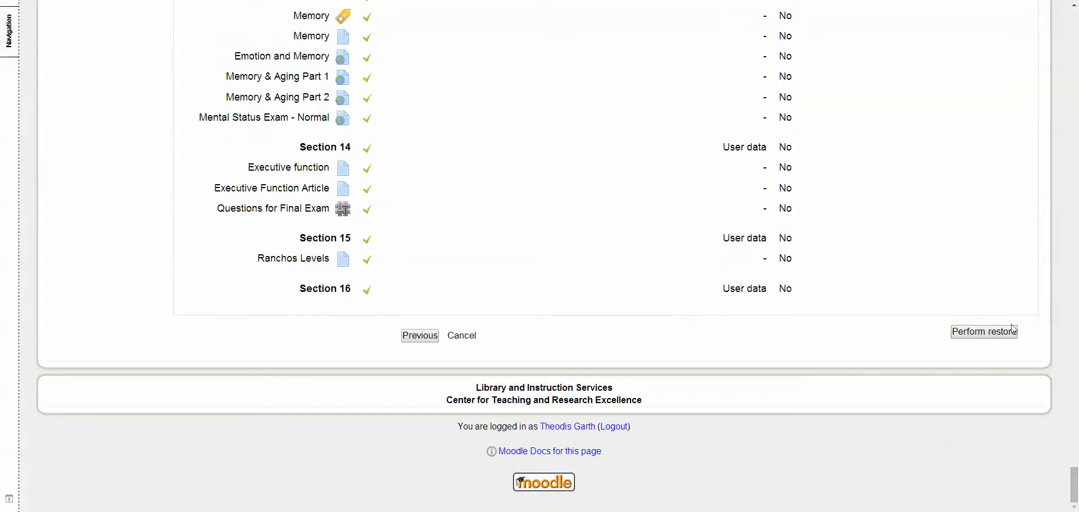
left_click(985, 336)
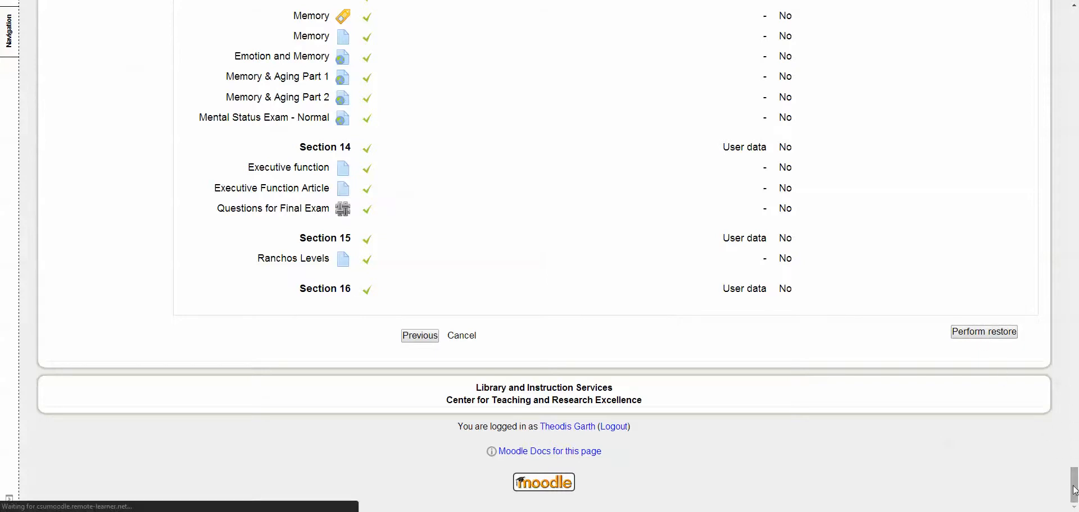
Check the completion stage of the restore and continue to the restored course
left_click_drag(1074, 490, 1072, 28)
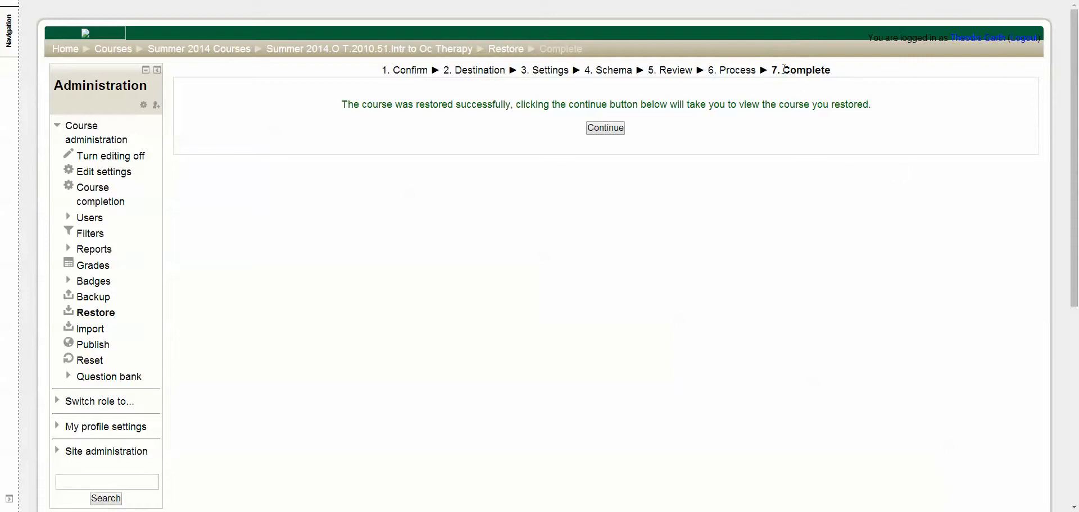
left_click_drag(784, 68, 848, 70)
left_click(426, 149)
left_click(612, 133)
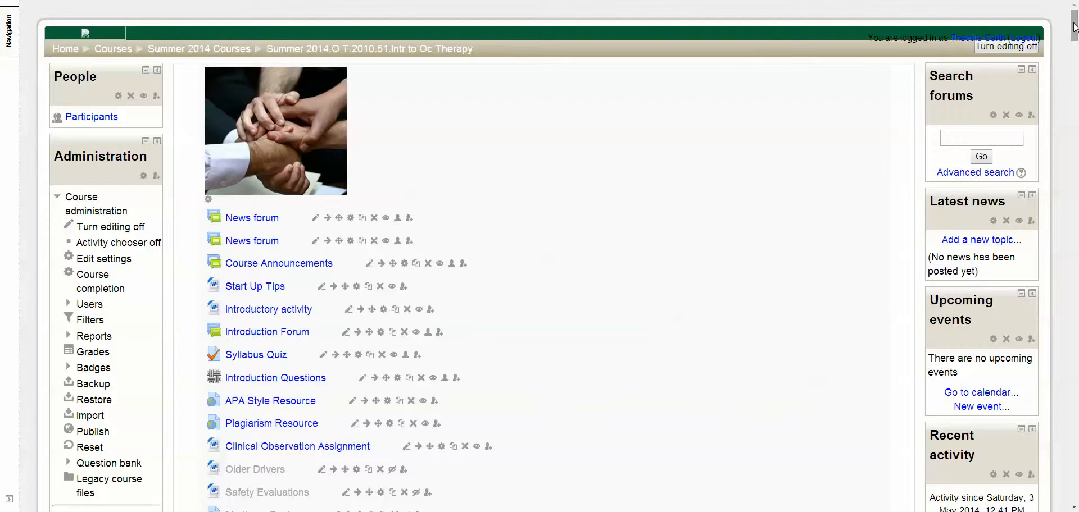
Look through the restored weekly sections and check the 16 June - 22 June section's date heading and contents
left_click_drag(1073, 27, 1066, 207)
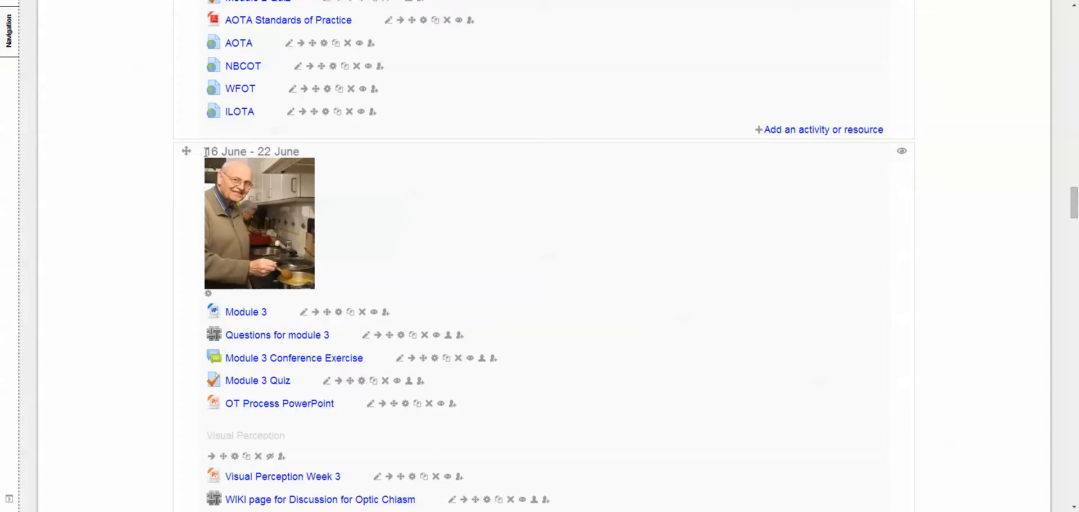
left_click_drag(205, 152, 300, 152)
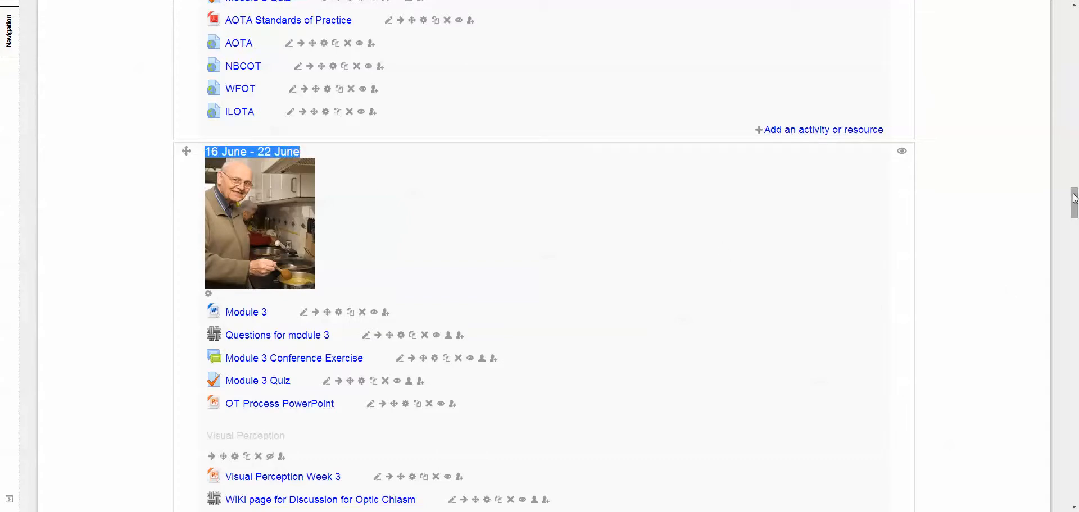
left_click_drag(1073, 204, 1074, 25)
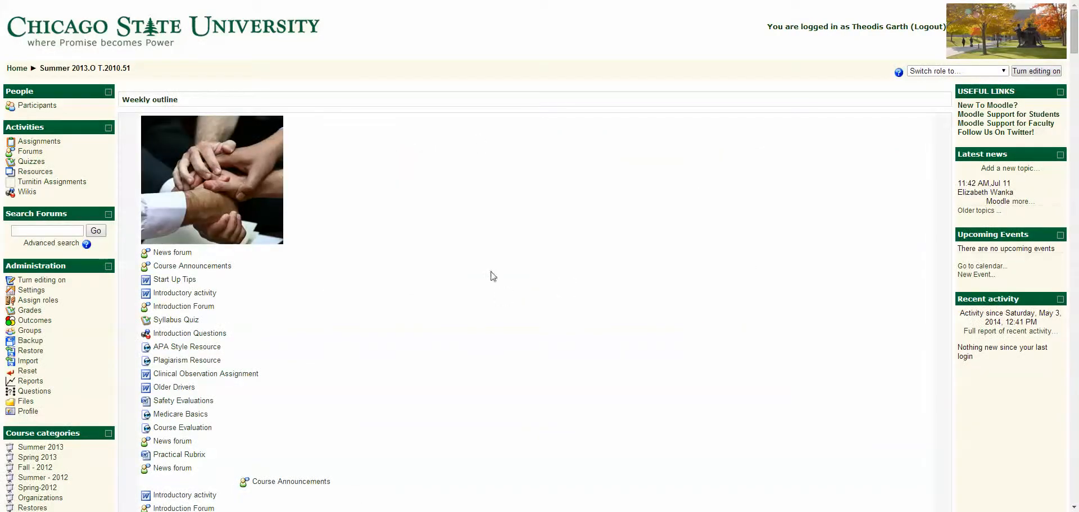
Compare the original Summer 2013.O T.2010.51 course page with the restored Summer 2014 course, including their contents and backup and restore options
scroll(455, 225, "down", 3)
scroll(461, 228, "up", 3)
scroll(465, 234, "down", 6)
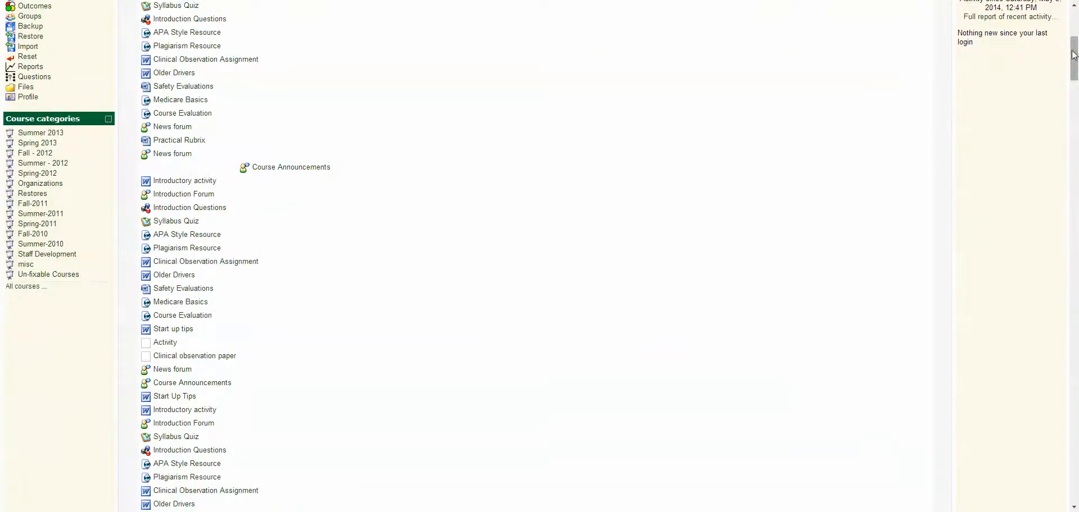
left_click_drag(1073, 56, 1076, 500)
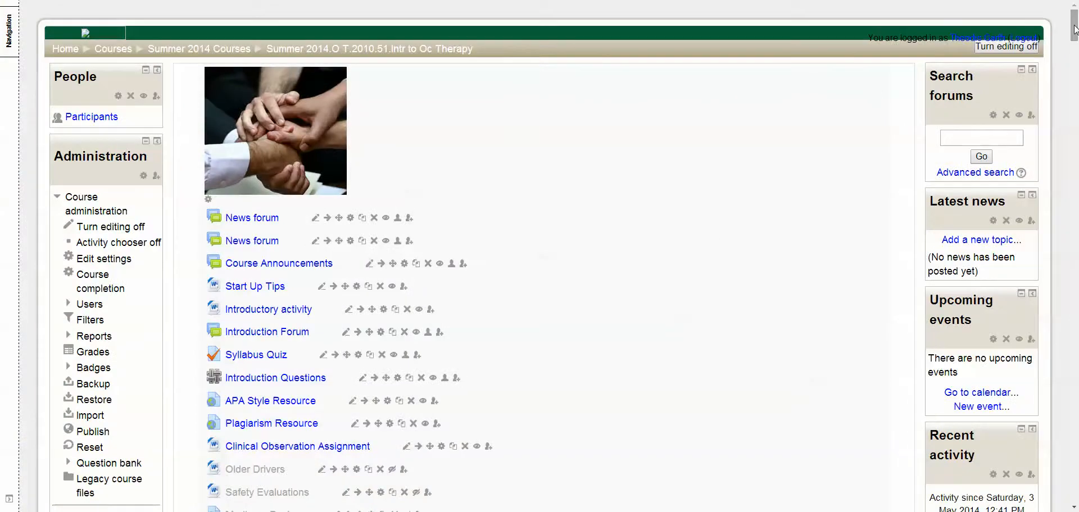
scroll(768, 197, "down", 2)
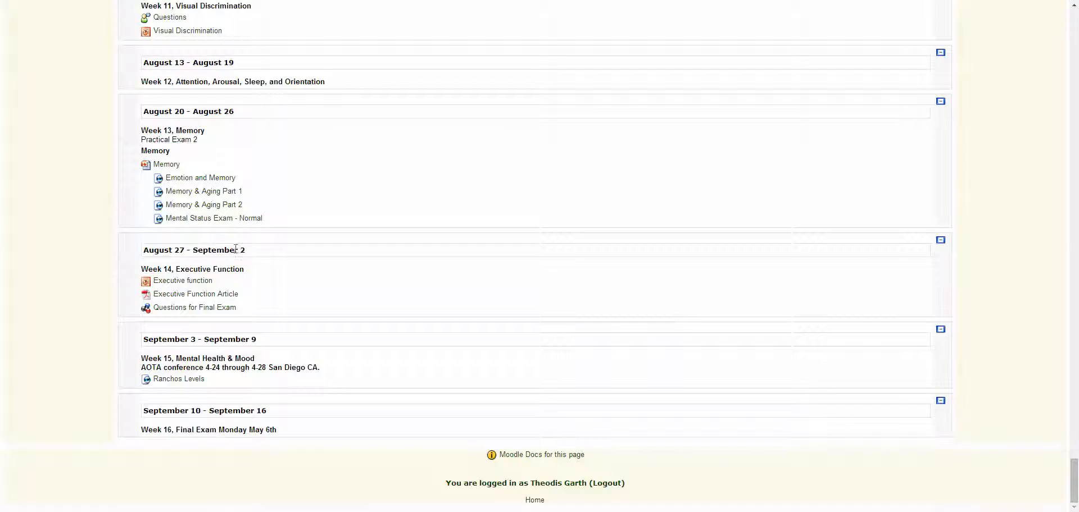
scroll(236, 249, "up", 20)
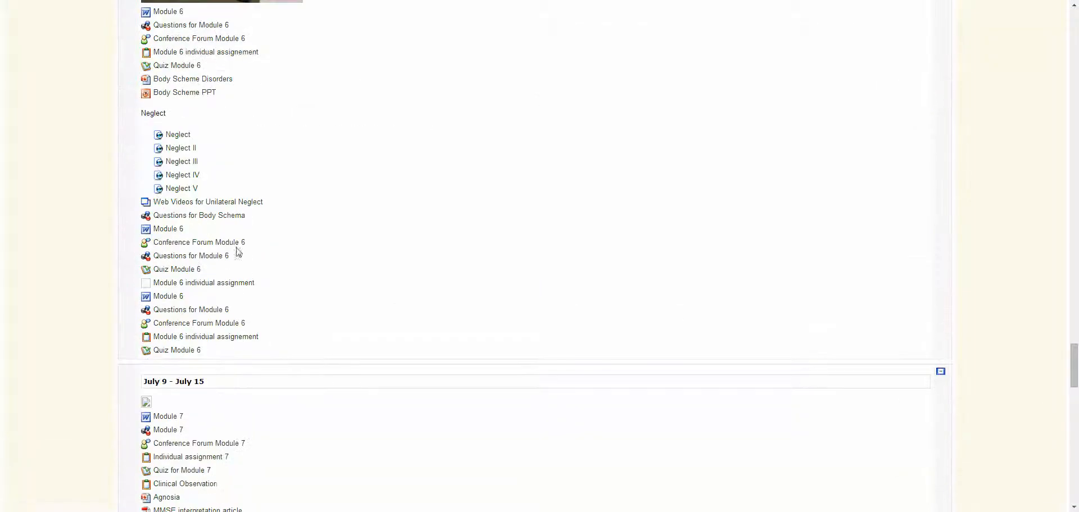
left_click_drag(1076, 368, 1076, 16)
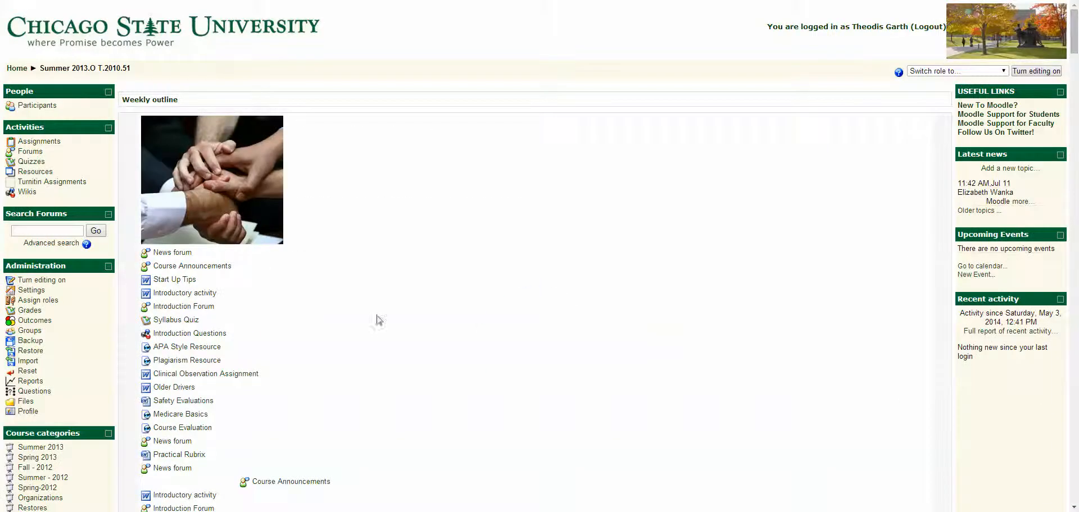
scroll(211, 318, "down", 2)
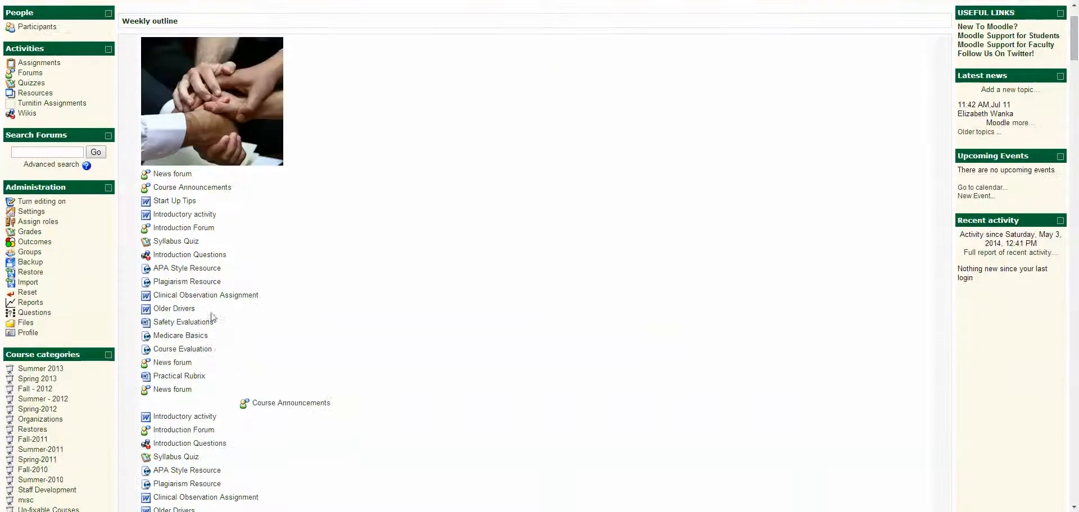
left_click(31, 269)
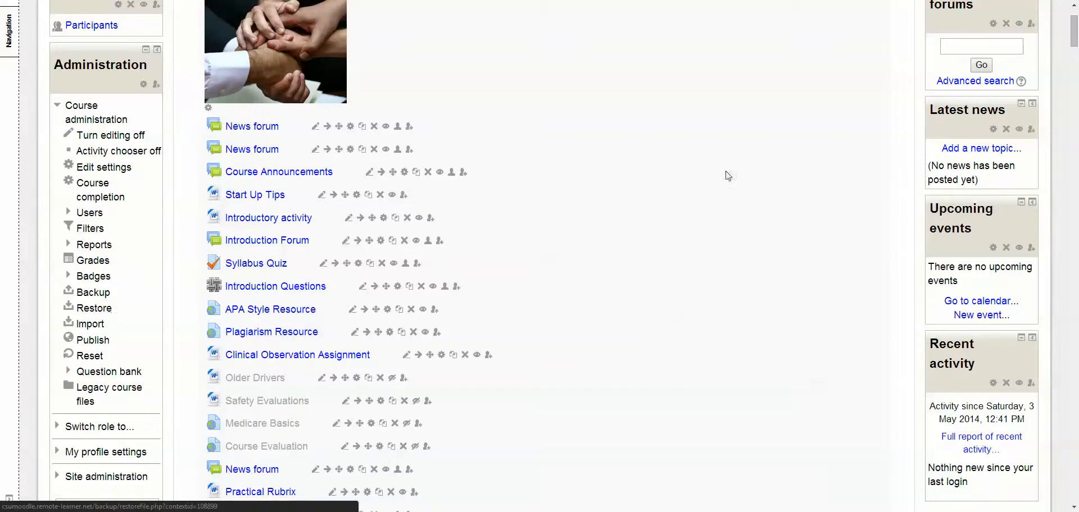
Increase the number of weekly sections in the restored Summer 2014 course by one, and return to the start of the course page
scroll(622, 176, "up", 1)
scroll(622, 176, "up", 2)
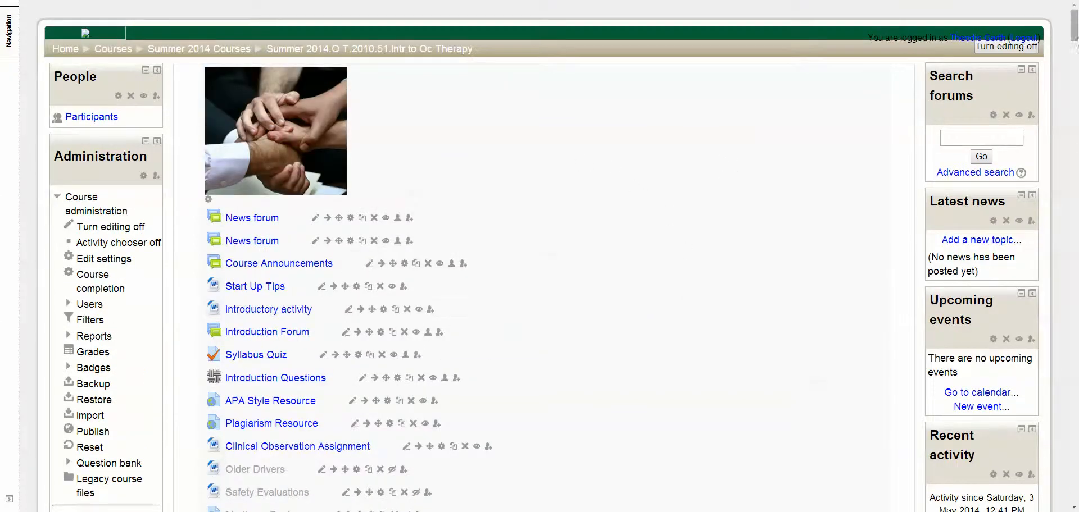
left_click_drag(1074, 35, 1074, 483)
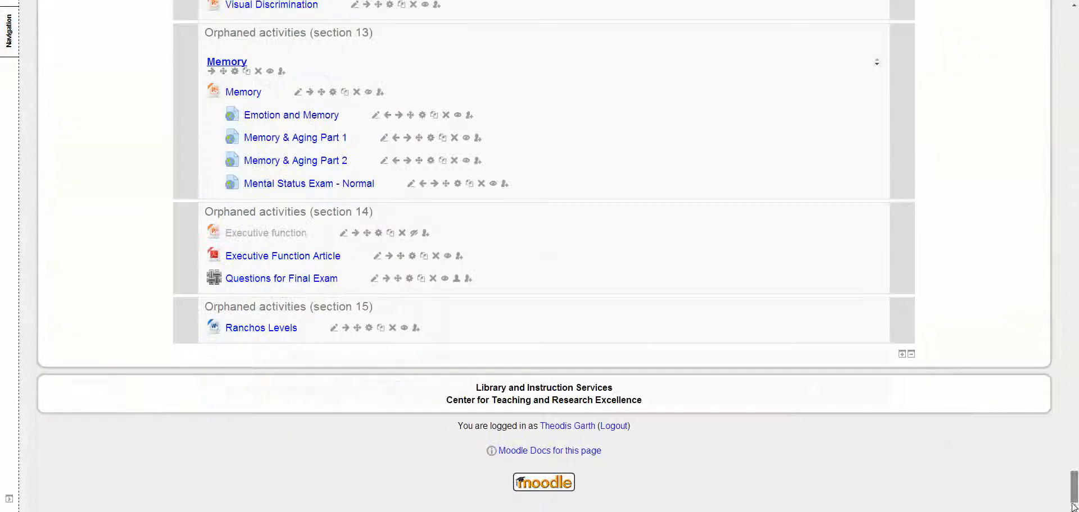
left_click(901, 355)
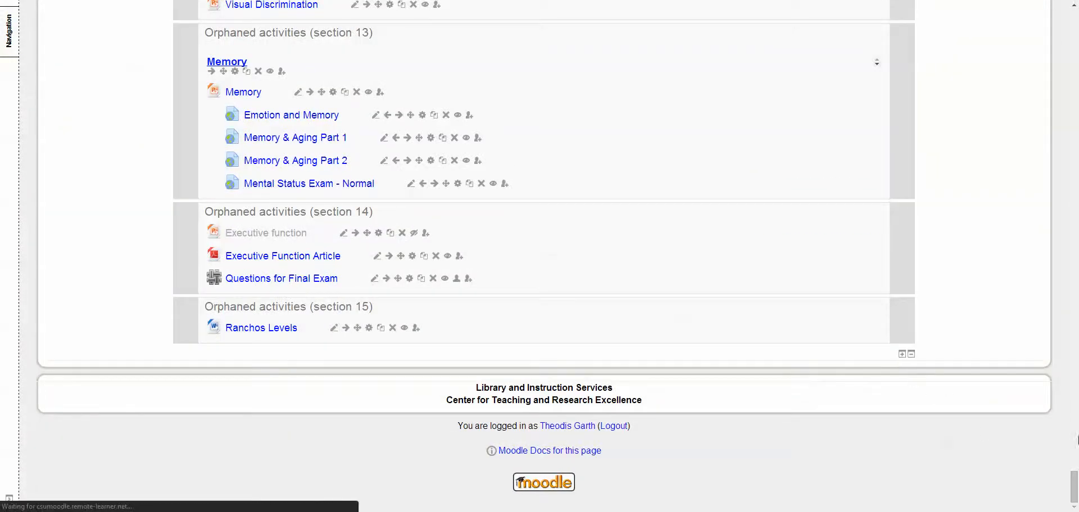
left_click_drag(1074, 483, 1073, 23)
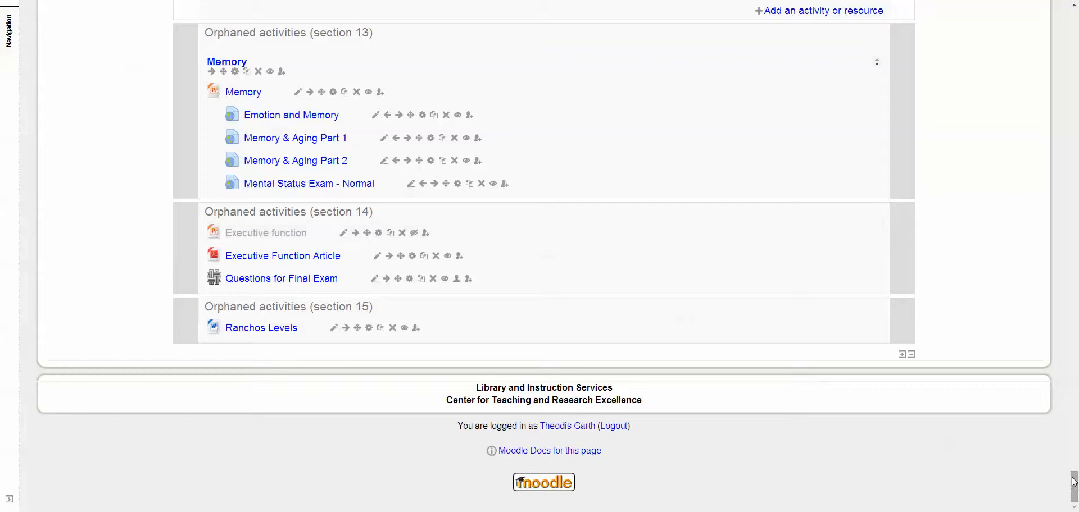
left_click_drag(1073, 481, 1073, 22)
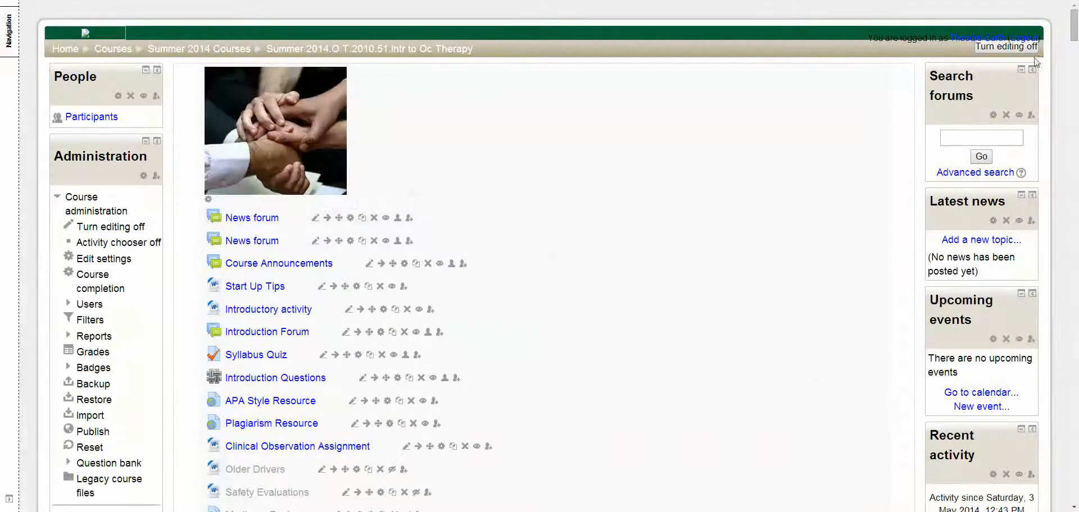